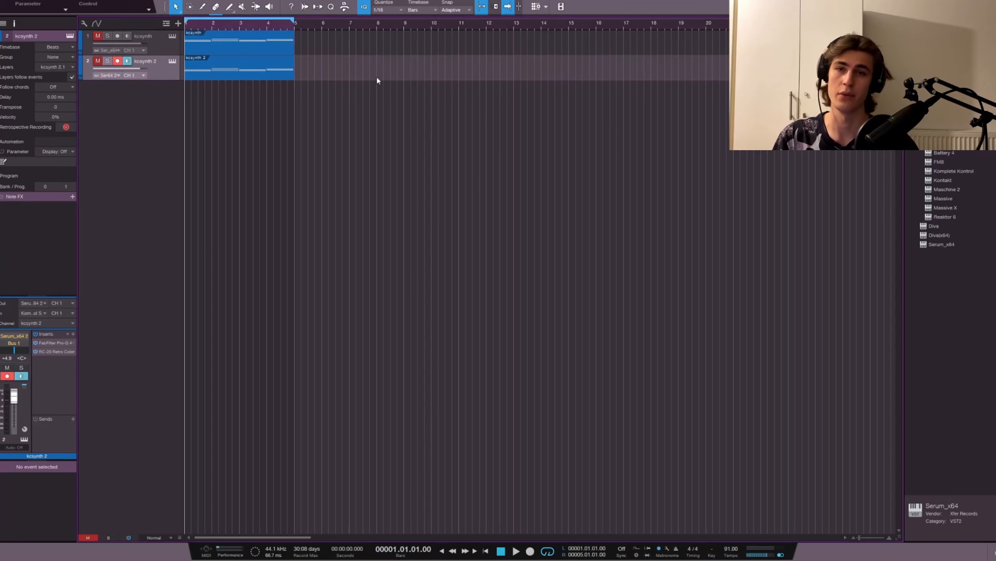
Step: Unmute the kcsynth and kcsynth 2 tracks and listen to the four-bar loop
click(98, 61)
click(97, 36)
key(space)
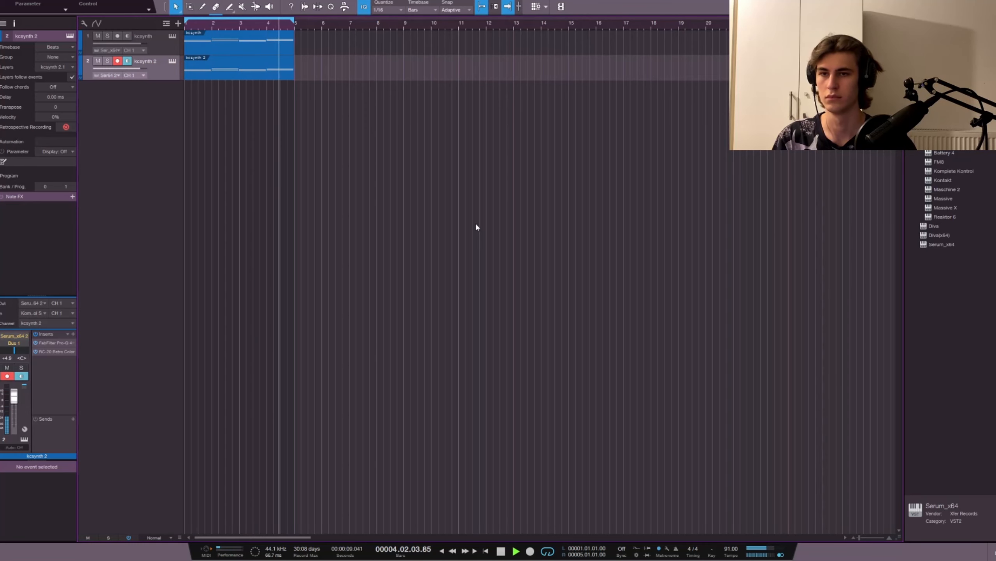
key(space)
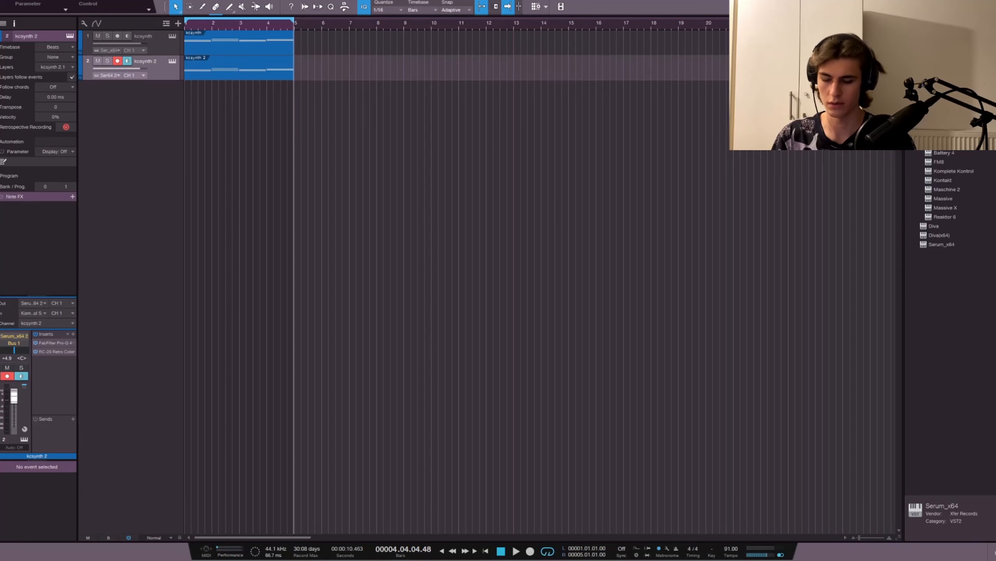
Step: Create a third instrument track named Synth and load Serum_x64 on it as its instrument
double_click(124, 148)
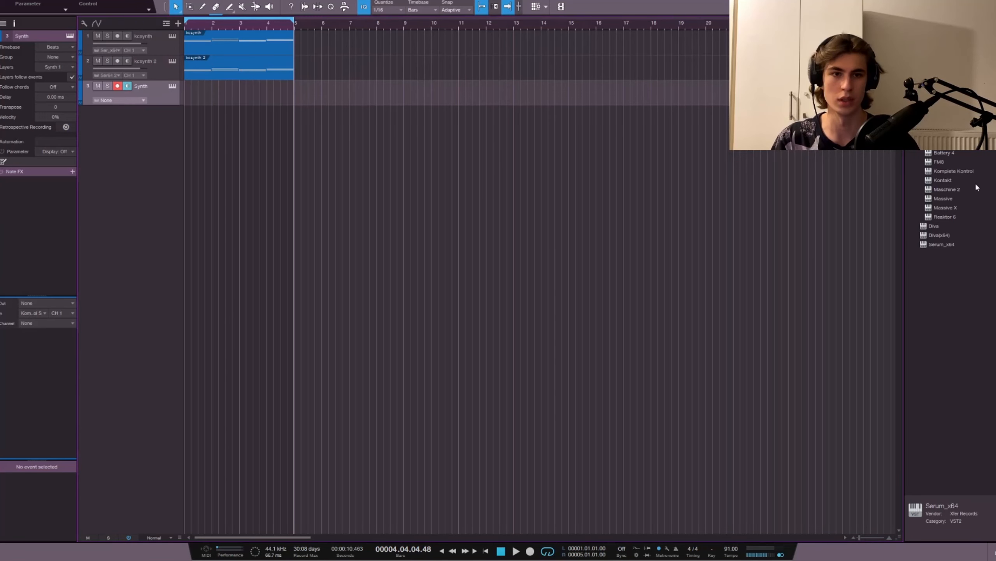
drag(942, 245, 162, 98)
drag(406, 88, 478, 119)
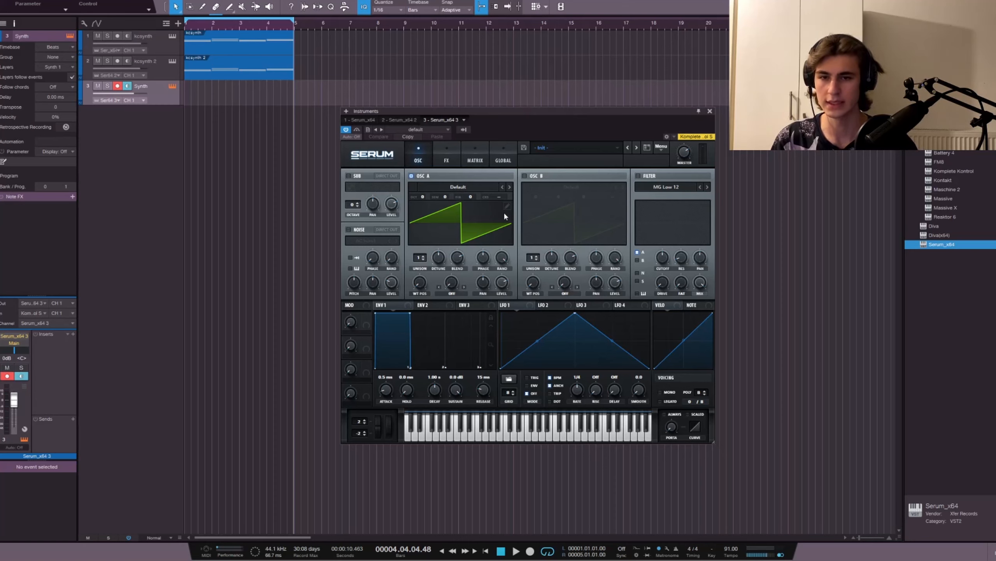
Step: Set oscillator A to the Analog_BD_Sin wavetable with fine tuning 14, 3 unison voices and detune 0.07
click(509, 188)
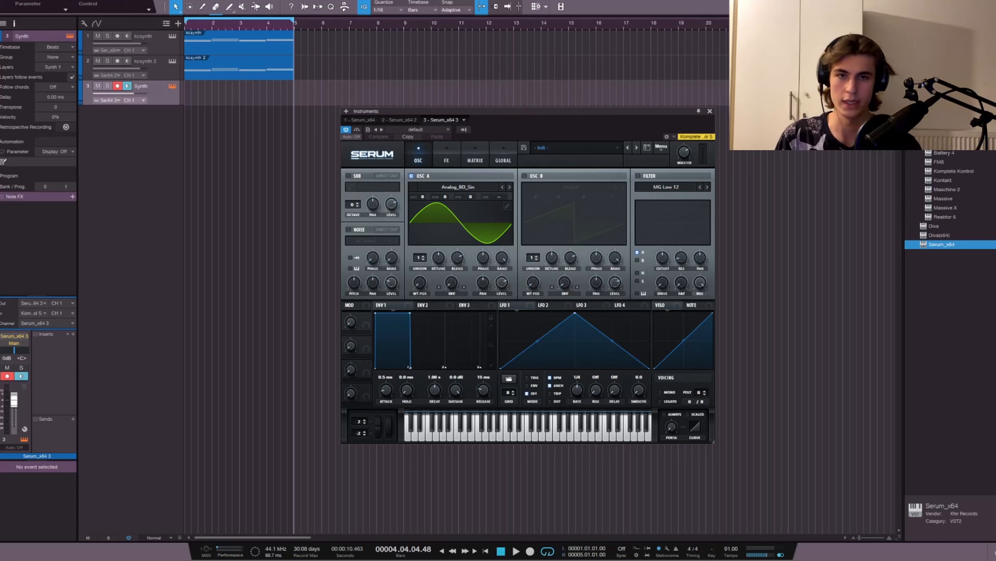
drag(471, 196, 464, 209)
drag(421, 260, 424, 246)
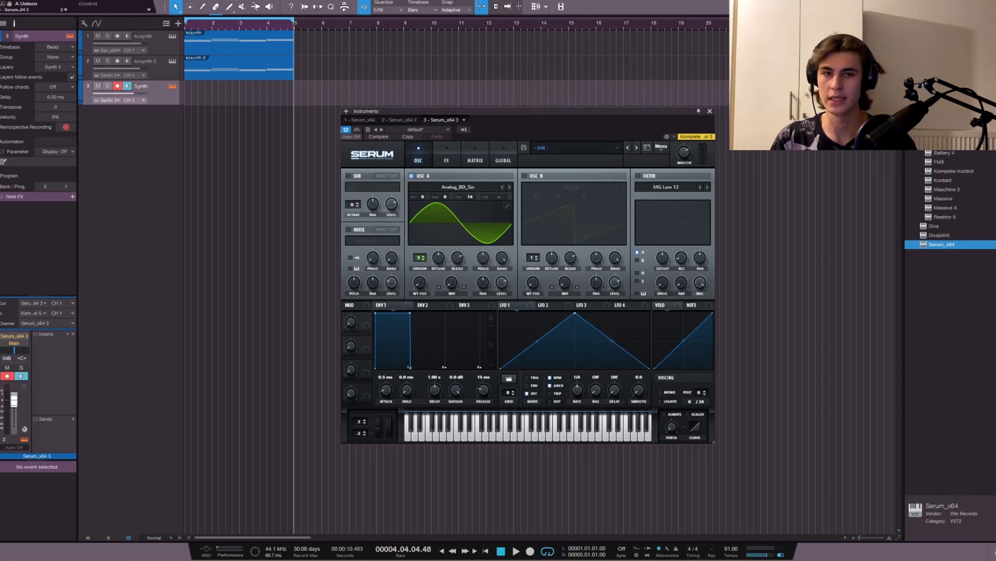
drag(439, 260, 441, 282)
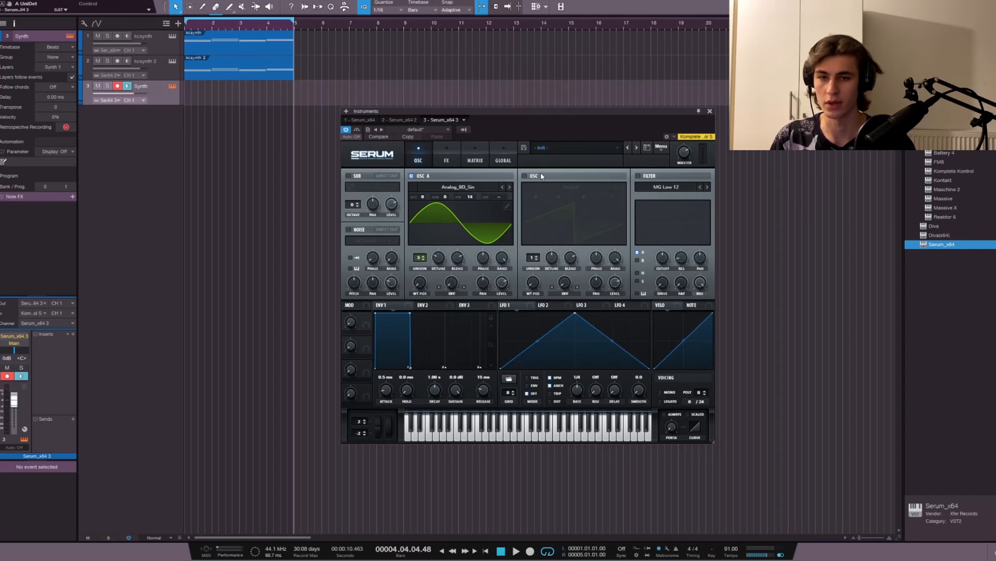
Step: Enable oscillator B with the Basic Shapes wavetable at position 6, 3 unison voices and detune 0.05
click(526, 176)
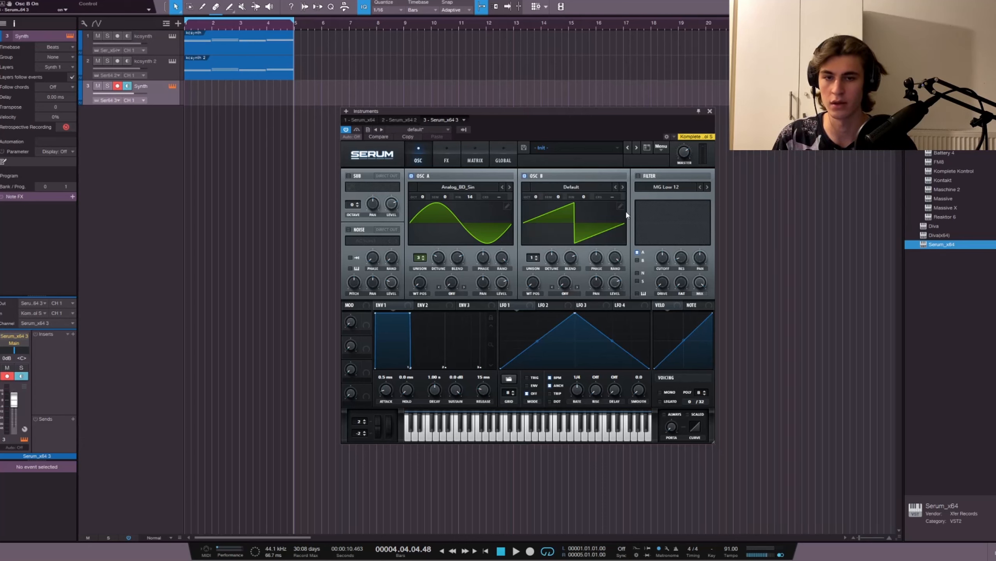
click(621, 237)
drag(536, 279, 540, 221)
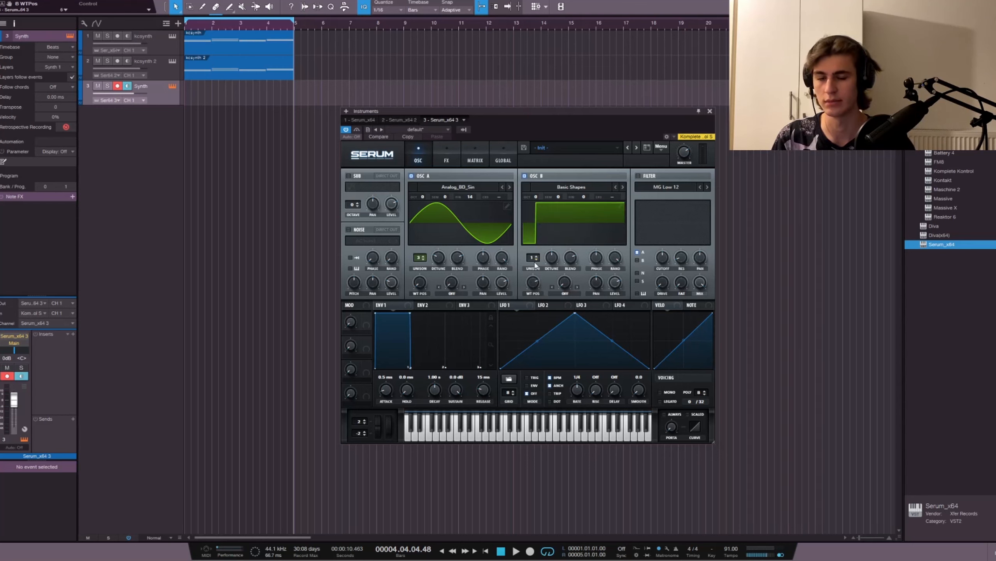
click(533, 258)
drag(534, 258, 554, 285)
click(555, 258)
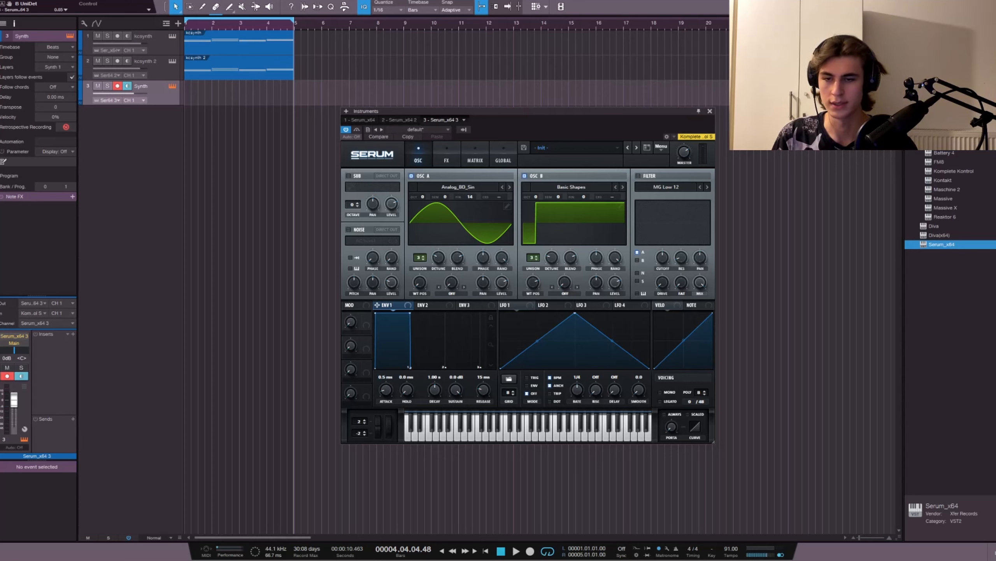
Step: Set envelope 1's attack to 16 ms and its release to 81 ms
mouse_move(393, 382)
drag(393, 382, 393, 378)
mouse_move(487, 382)
drag(487, 378, 486, 356)
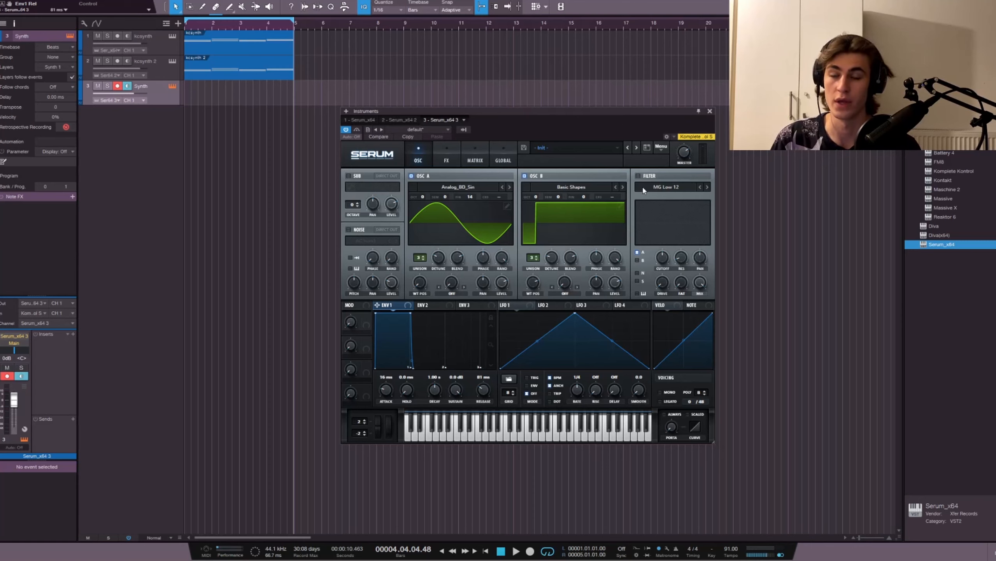
Step: Enable the filter as MG Low 18, route oscillator B through it and set the cutoff to 1050 Hz
click(638, 176)
click(708, 187)
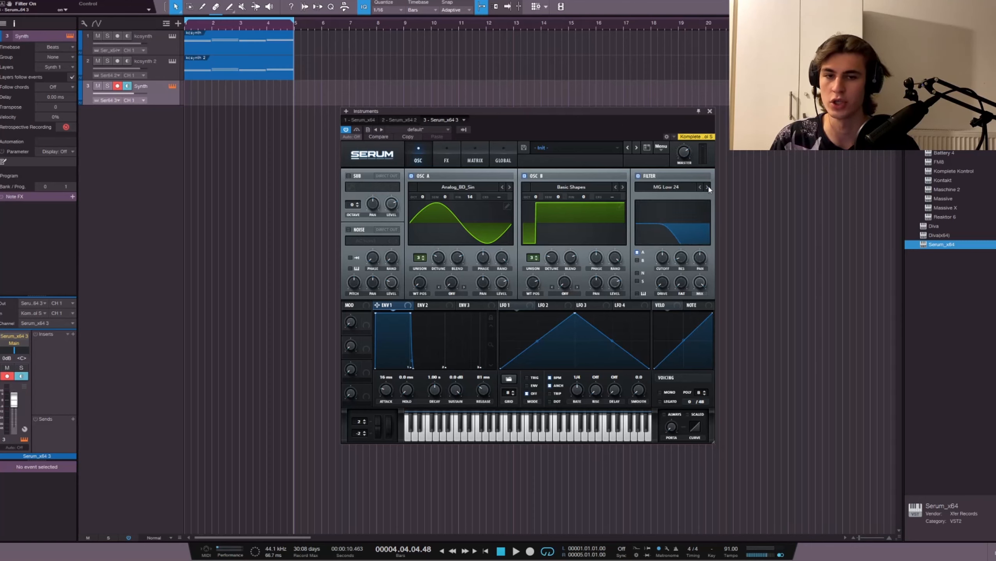
click(638, 261)
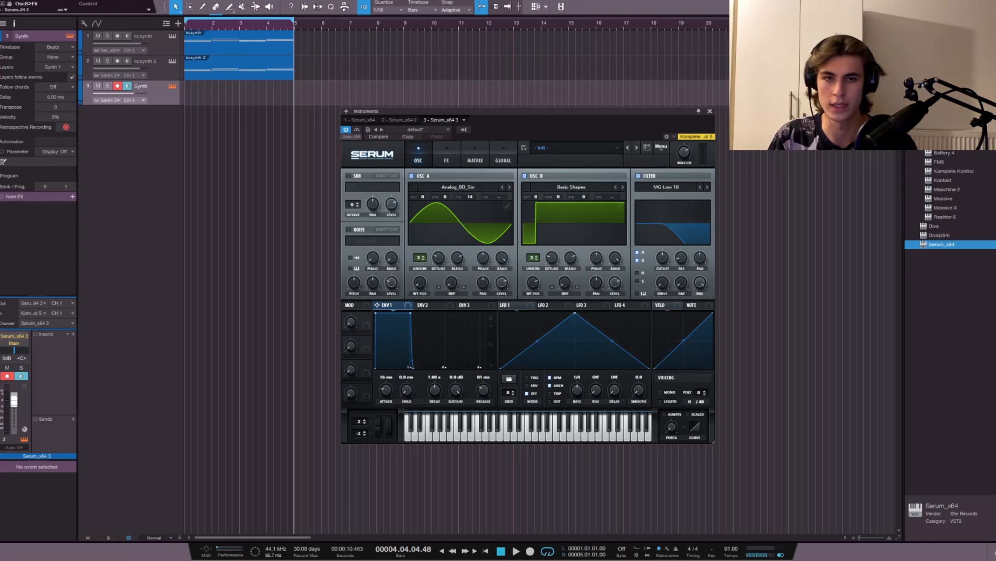
double_click(662, 259)
text(1050)
key(Return)
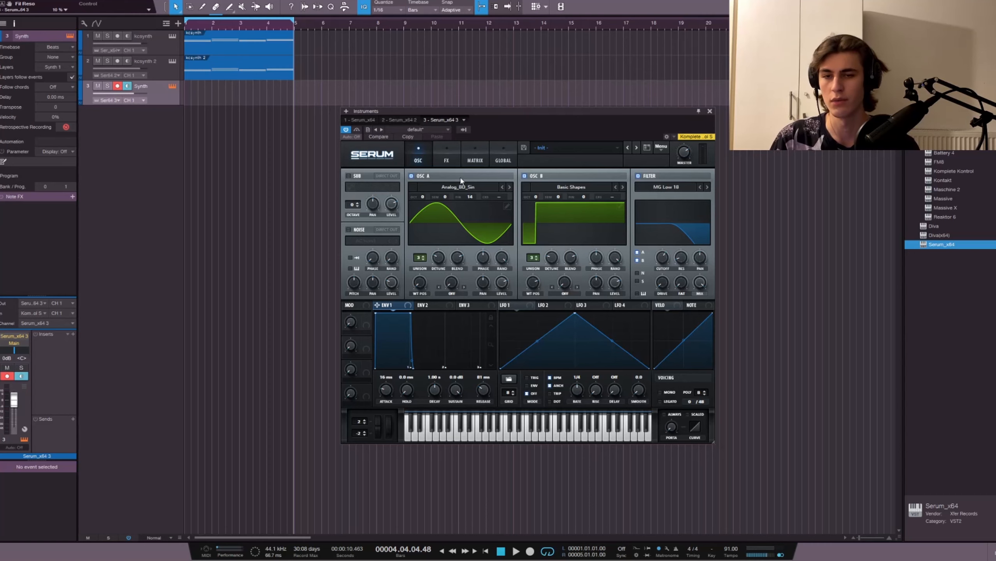
Step: Enable Serum's Compressor and Reverb effects
click(448, 160)
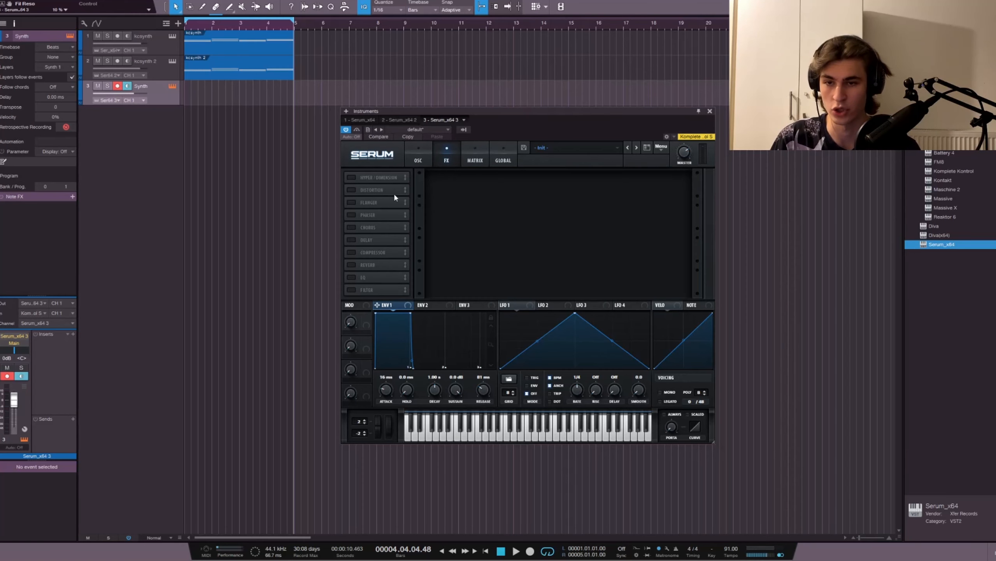
click(350, 252)
click(352, 264)
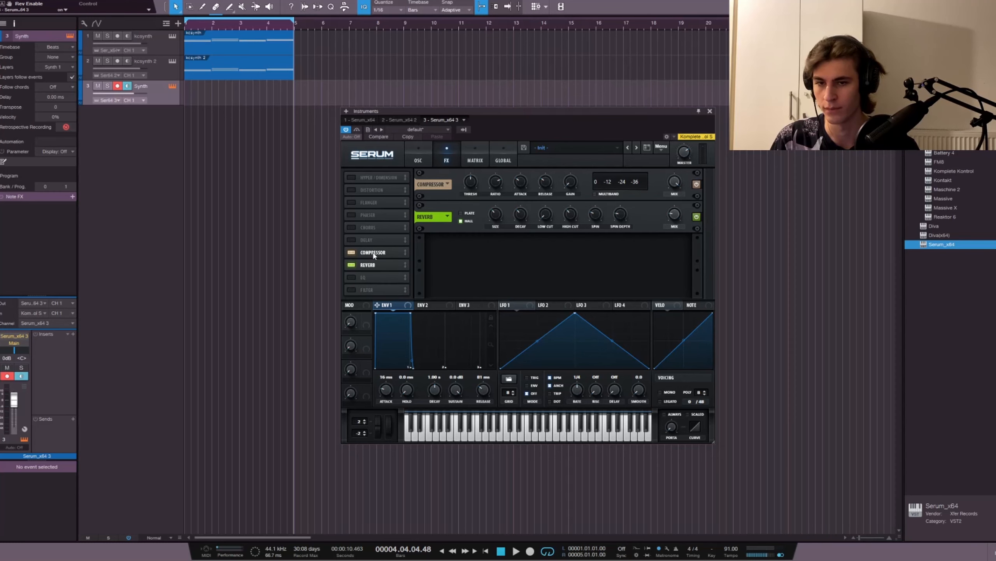
Step: Turn on multiband compression, reduce the high and mid bands and raise the low band to 144%
click(595, 194)
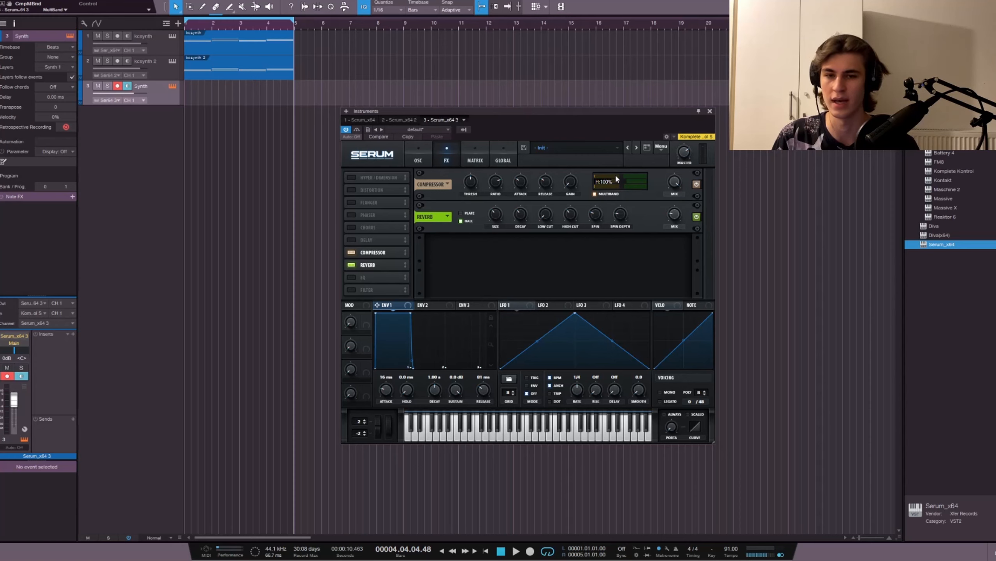
drag(617, 176, 599, 182)
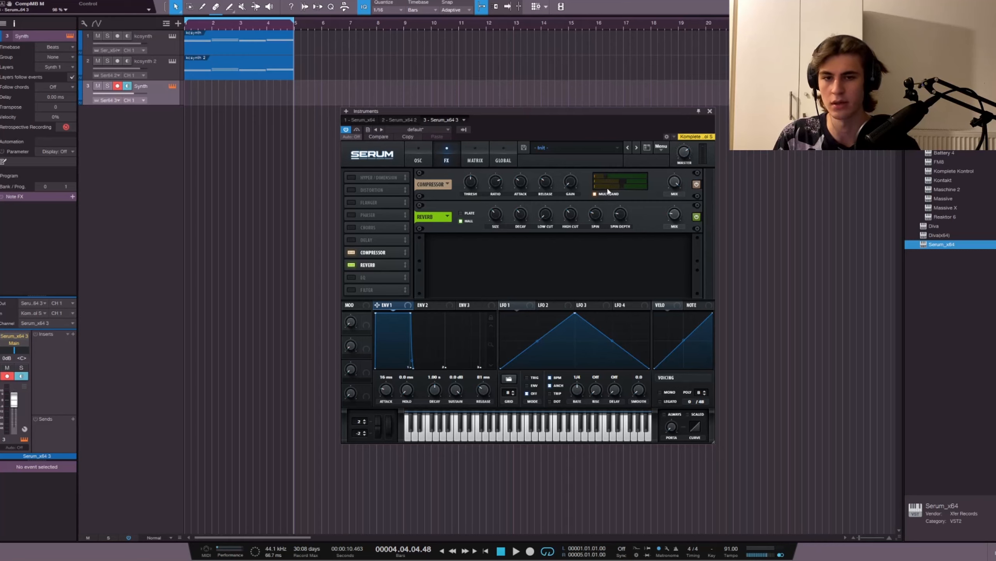
drag(608, 191, 615, 190)
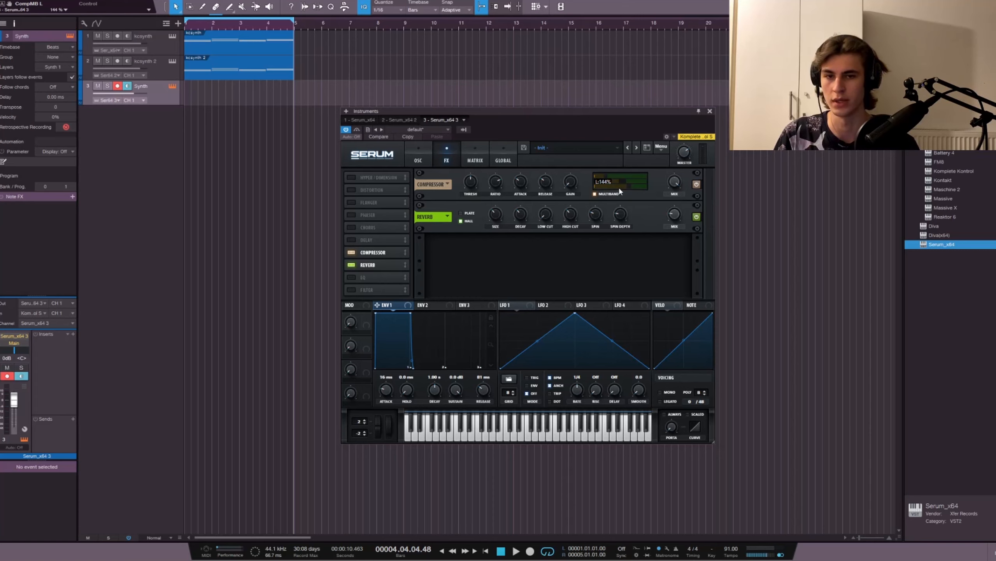
click(418, 159)
click(443, 160)
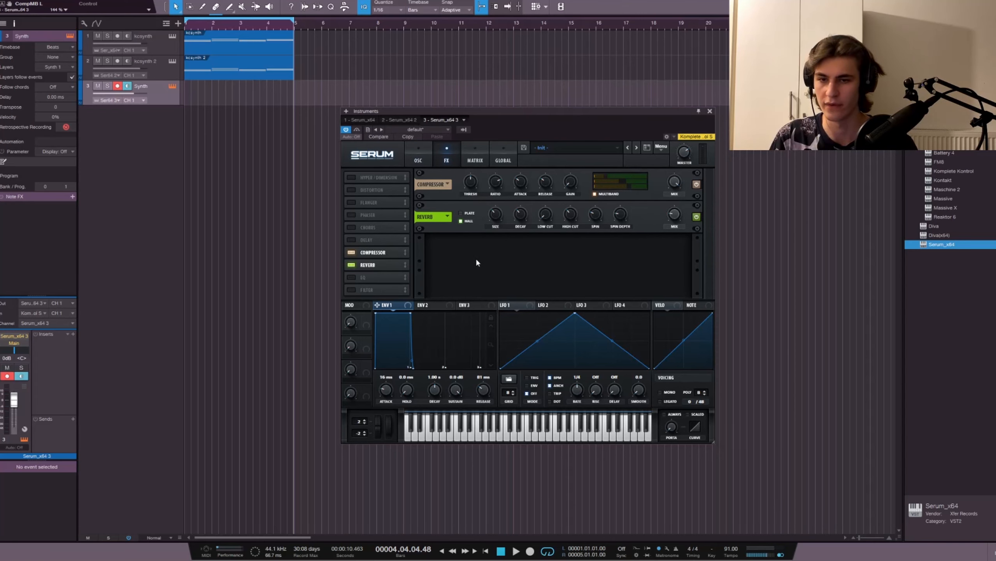
Step: Switch the reverb to Plate with a size of about 45% and a mix of about 34%
click(462, 214)
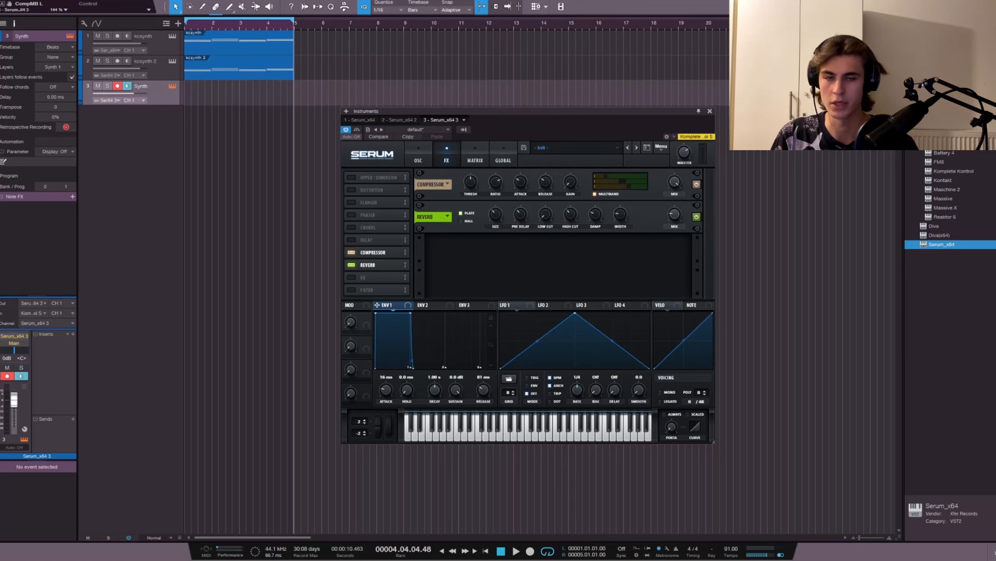
drag(494, 224, 493, 221)
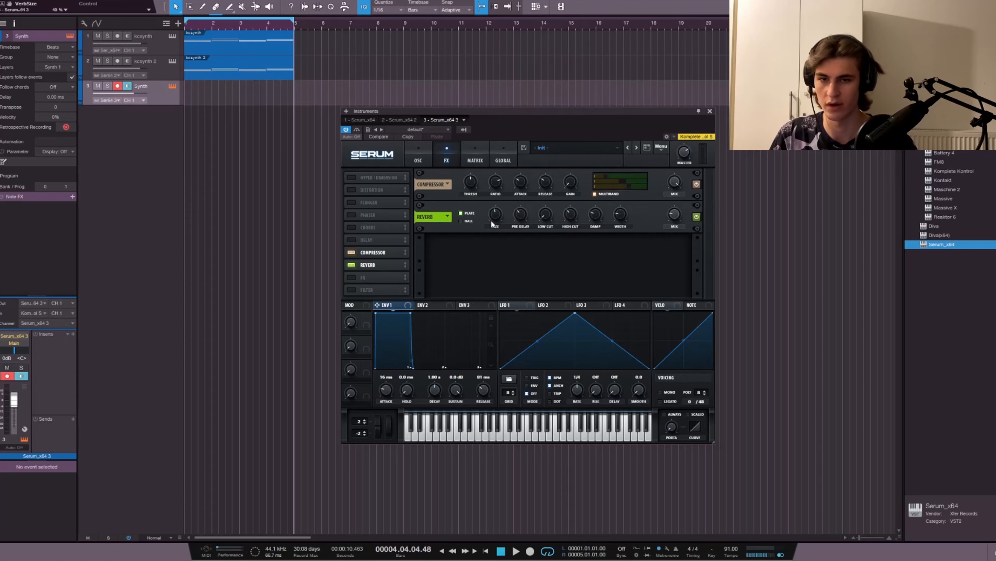
click(675, 216)
drag(675, 217, 675, 212)
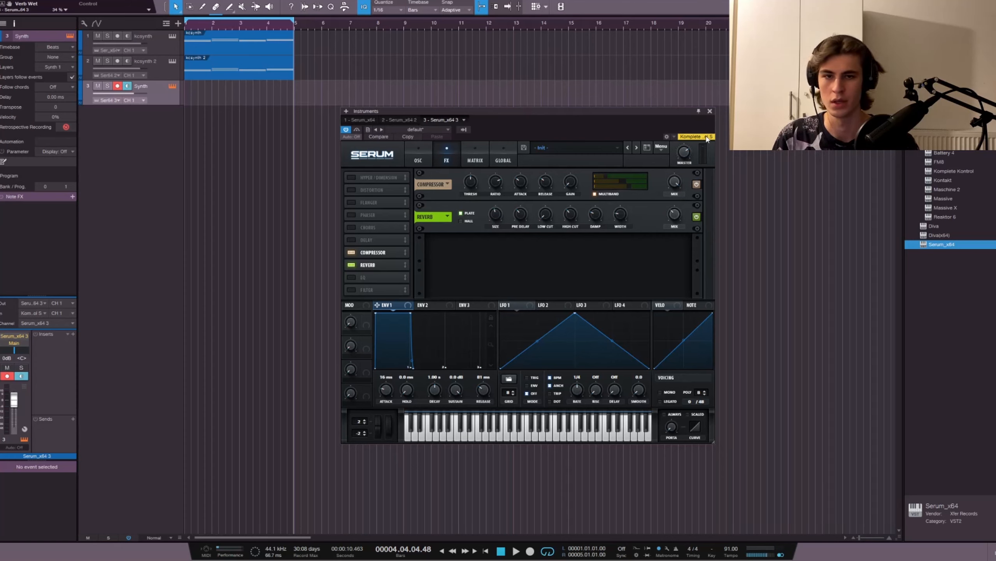
Step: Copy the kcsynth clip from track 1 onto the Synth track at the same position
click(245, 66)
click(251, 47)
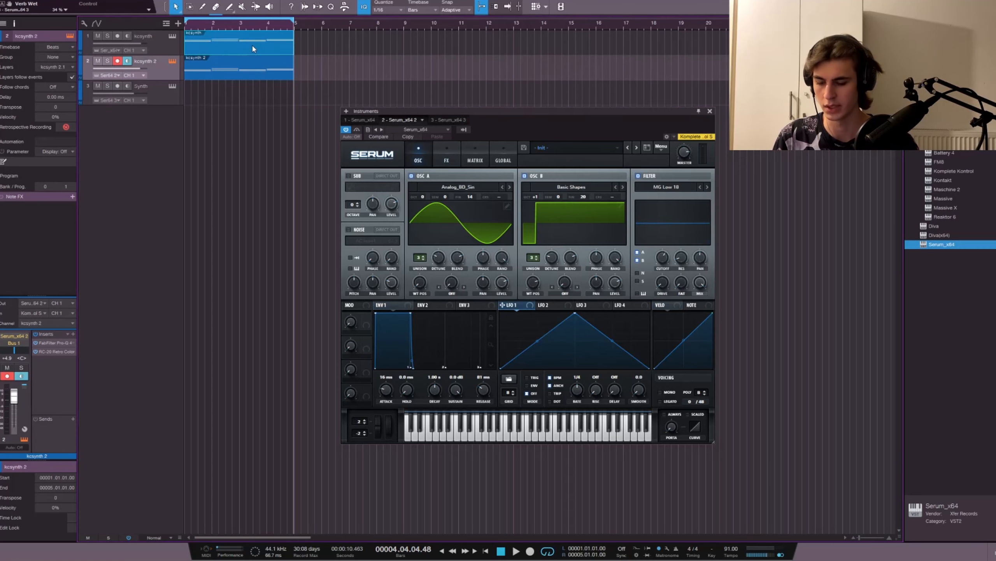
drag(247, 43, 248, 98)
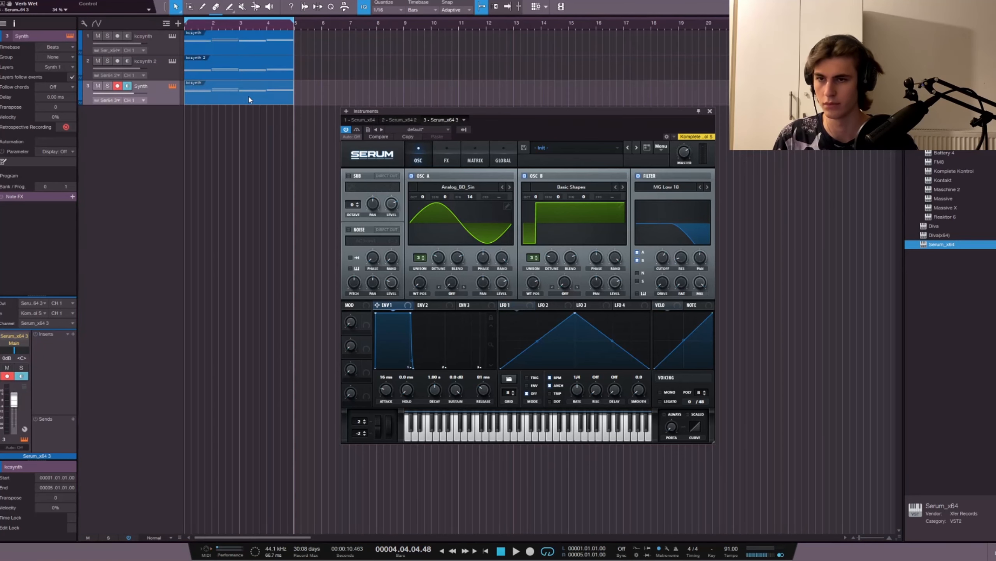
Step: Mute the kcsynth and kcsynth 2 tracks and listen to the Synth track on its own
click(98, 61)
click(99, 36)
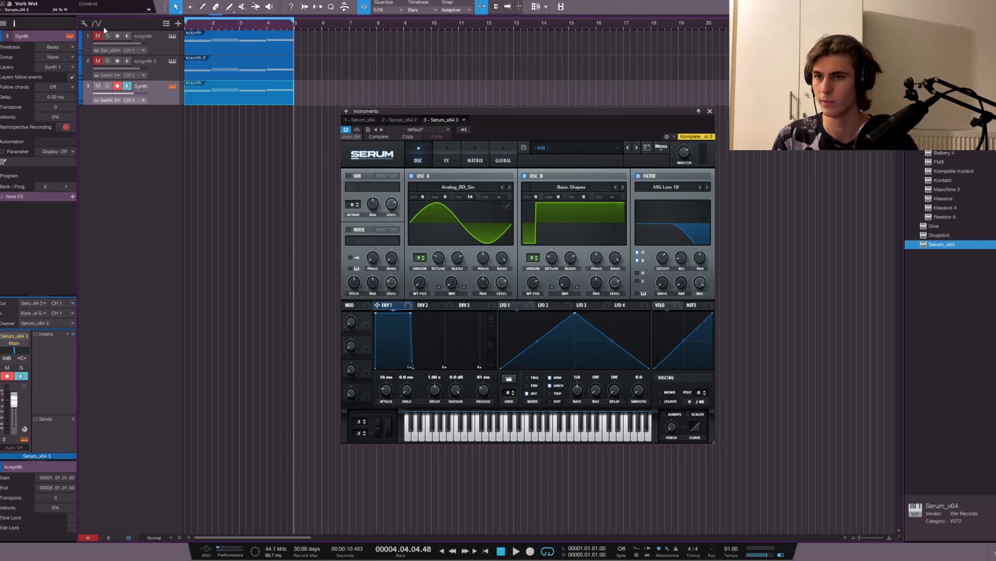
click(109, 86)
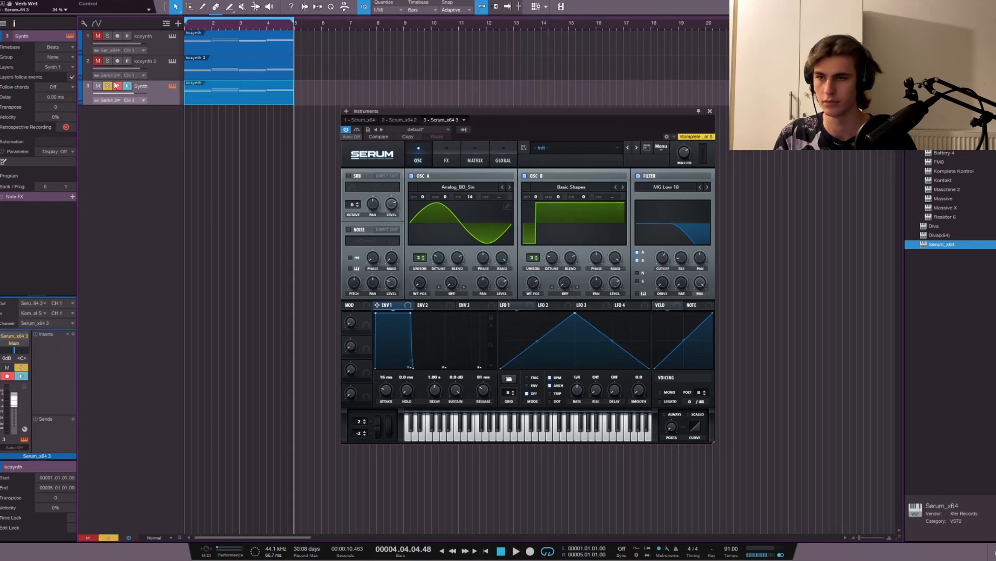
click(108, 86)
key(space)
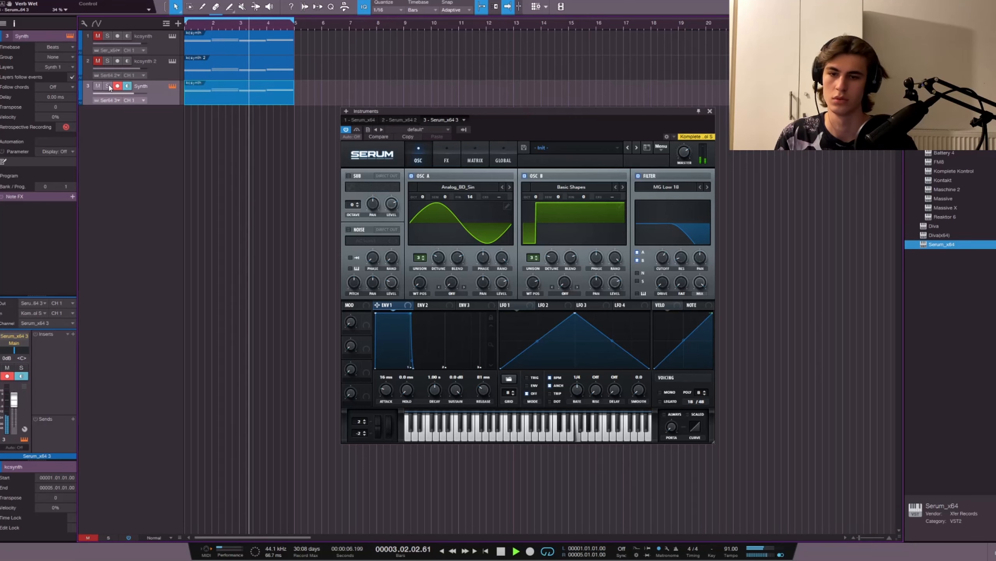
key(space)
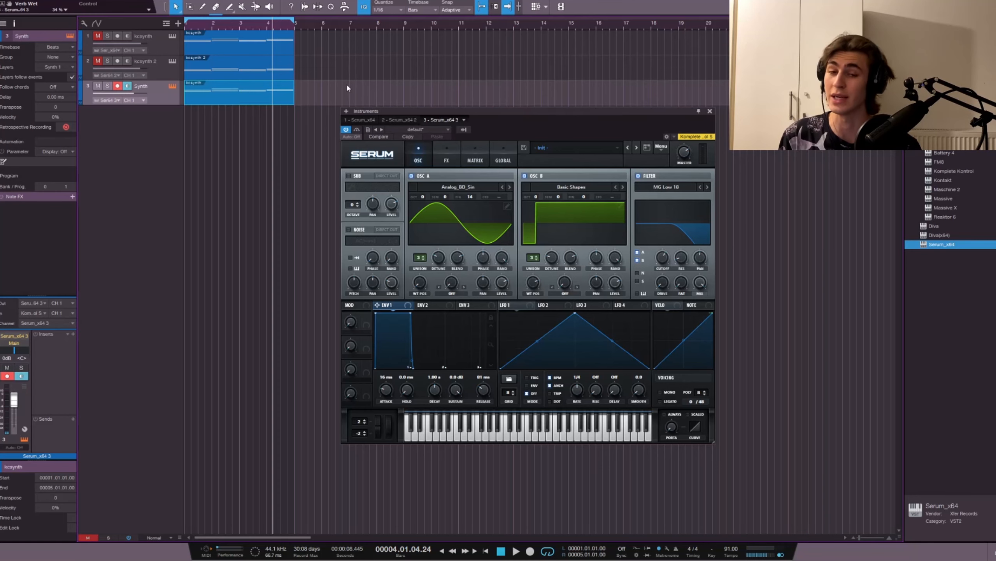
Step: Close the Serum window and insert XLN Audio's RC-20 Retro Color on the Synth channel
click(710, 111)
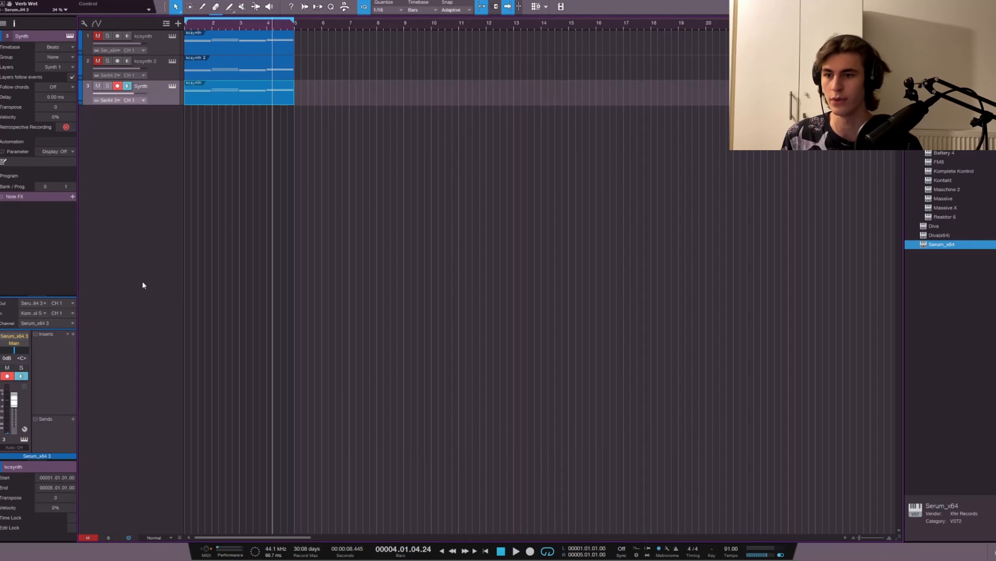
click(74, 331)
scroll(125, 239, down, 5)
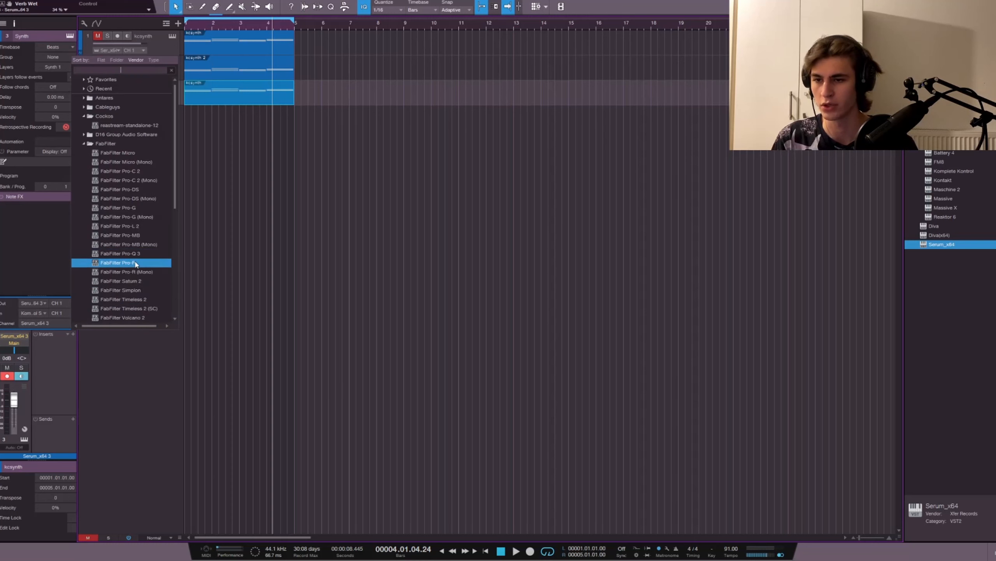
scroll(124, 241, down, 1)
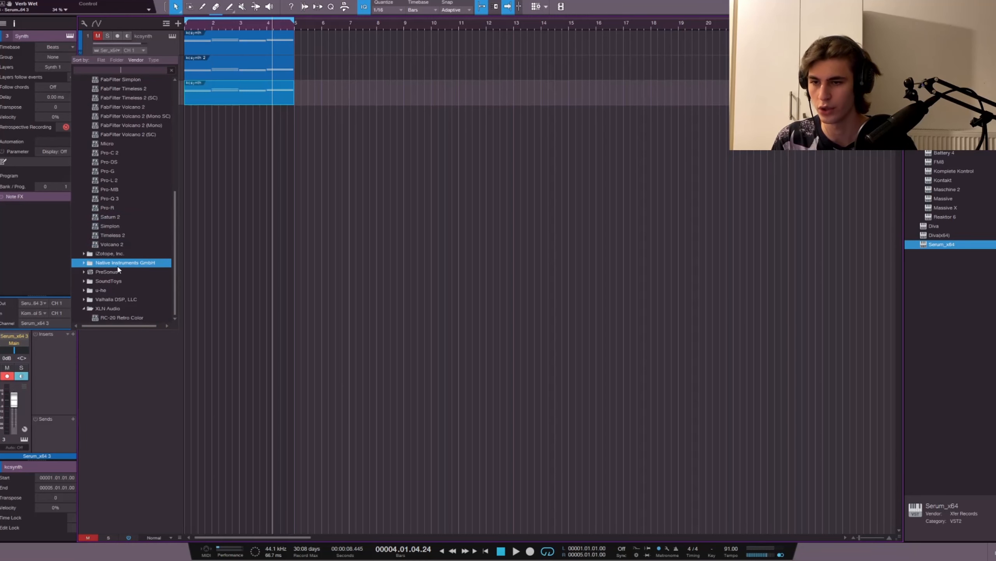
click(123, 319)
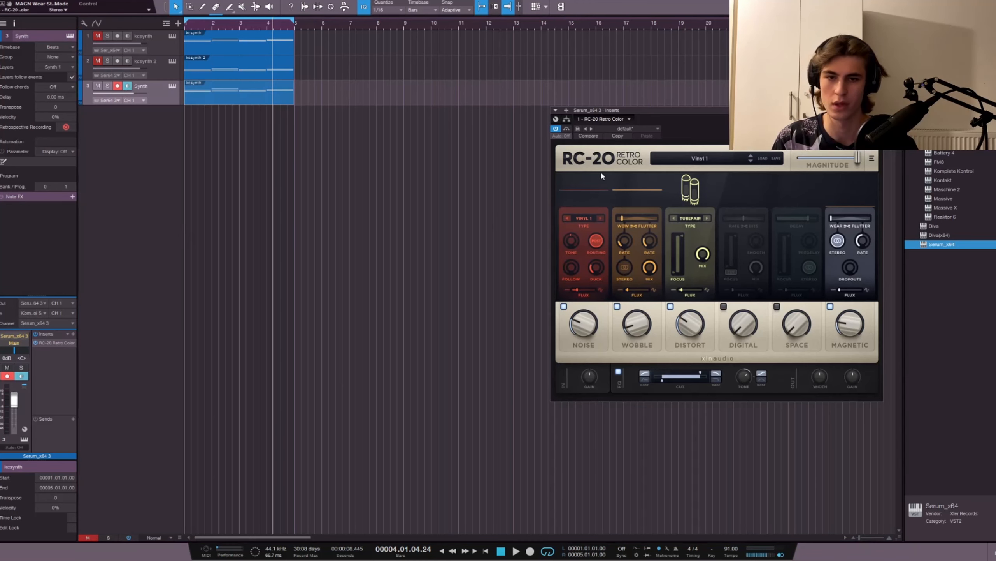
Step: Load the Cassette Bad Batteries preset and turn off its Noise, Distort and Magnetic modules
click(692, 158)
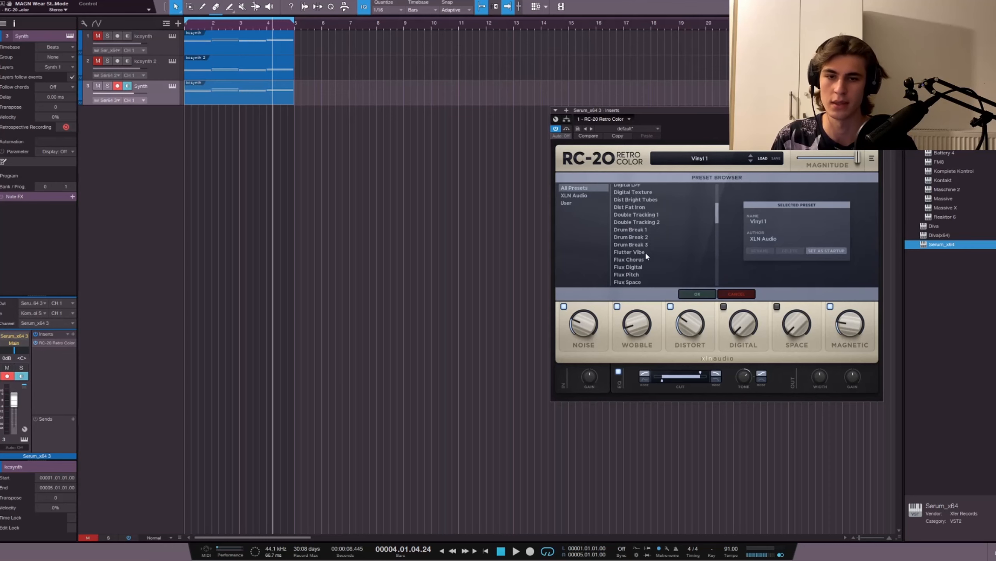
click(656, 233)
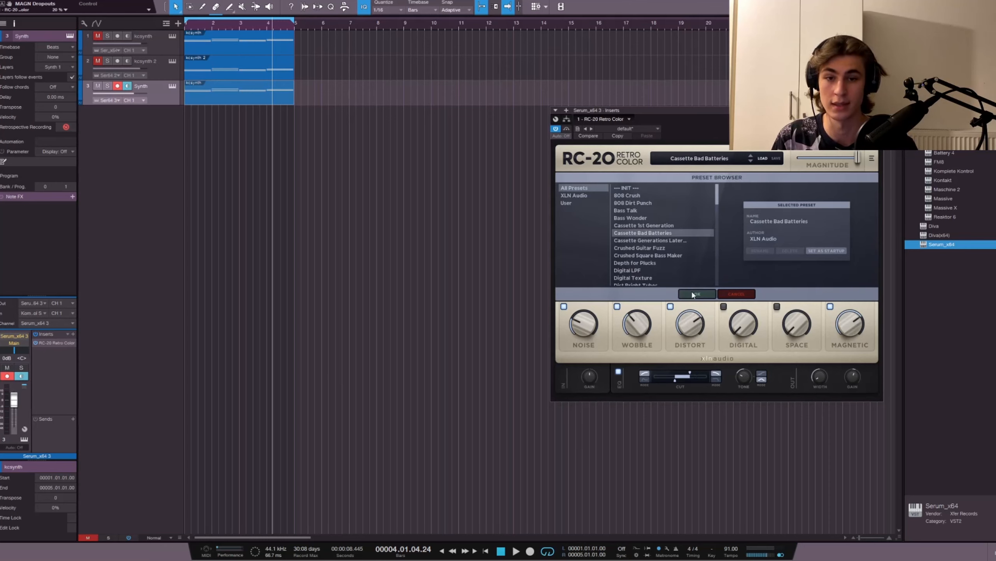
click(697, 294)
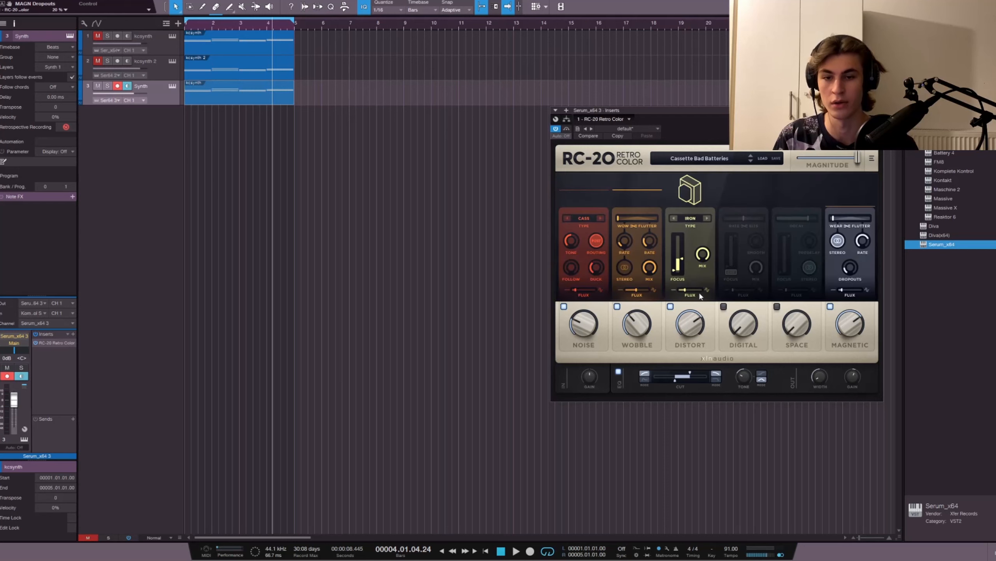
click(564, 306)
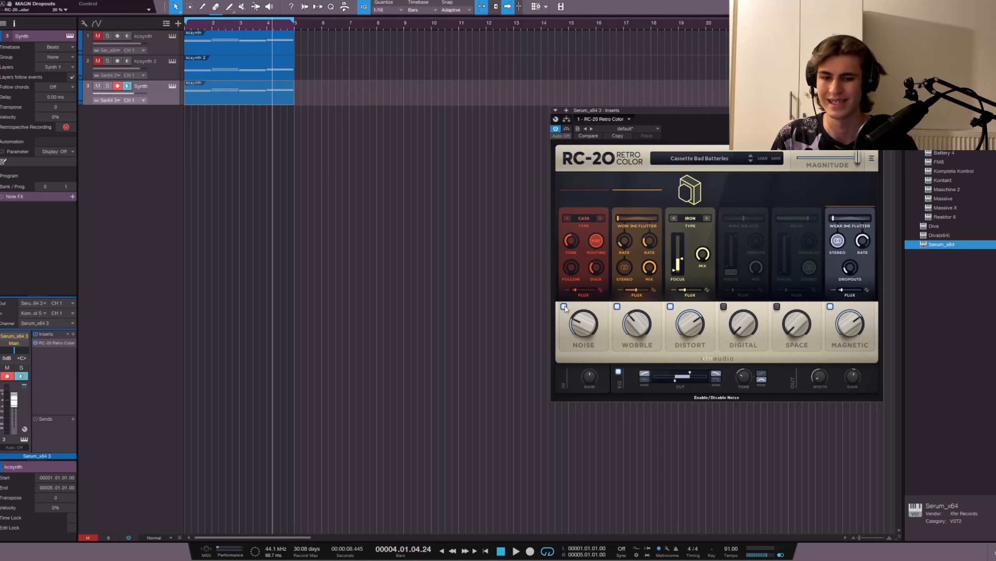
click(670, 306)
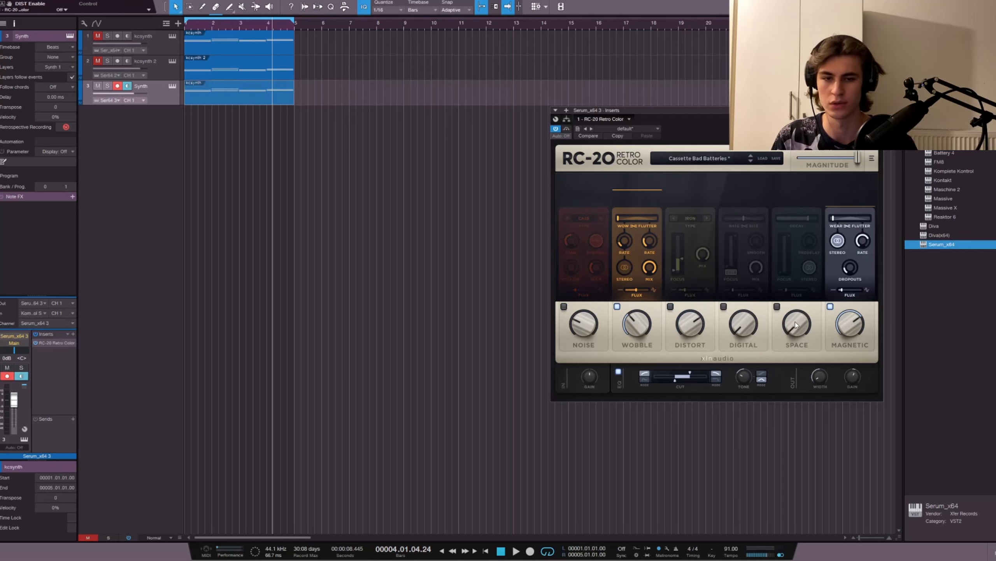
click(831, 307)
Step: Lower the Wobble amount and set its wow rate to about 0.4 Hz
mouse_move(643, 323)
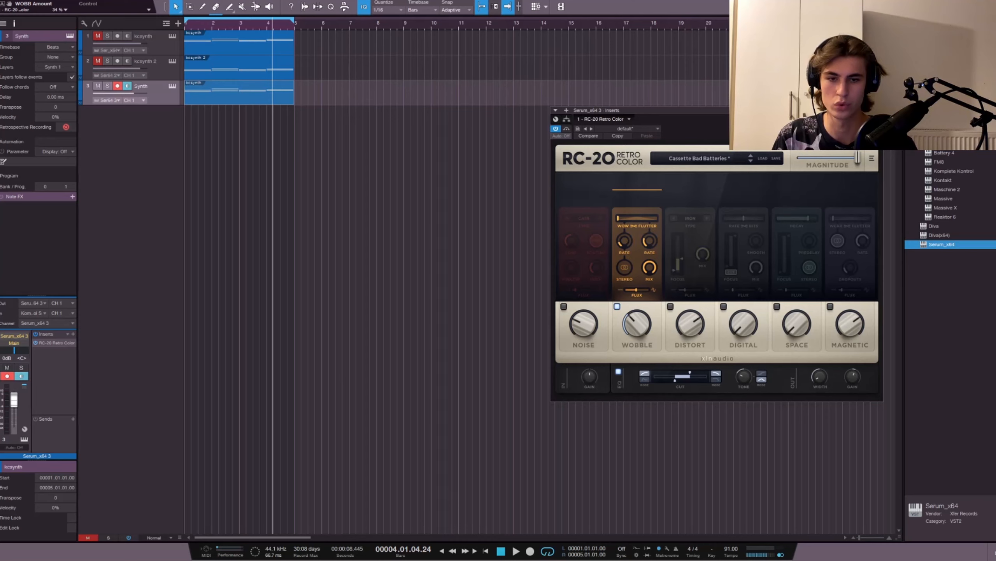
drag(637, 327, 642, 367)
click(625, 238)
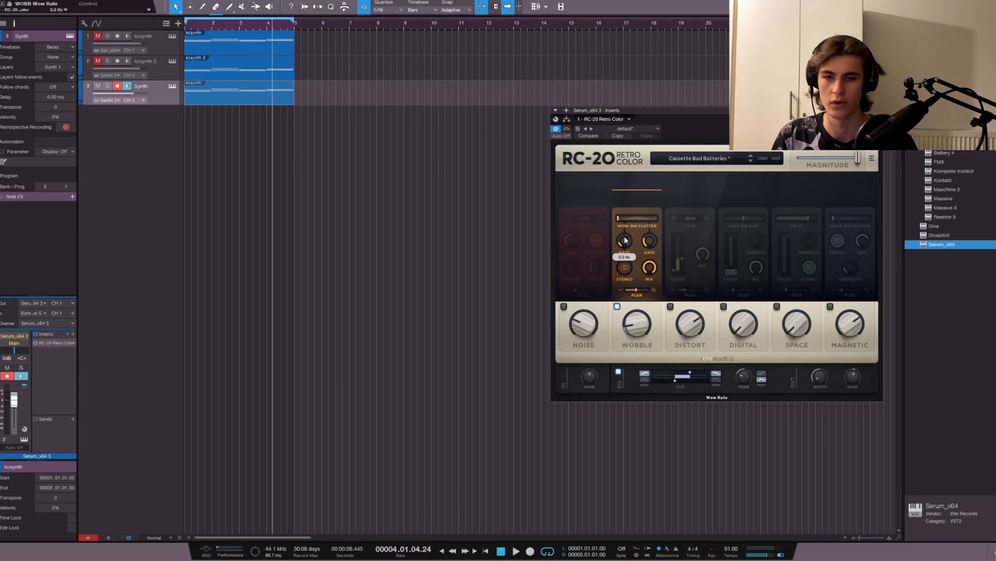
drag(625, 240, 626, 236)
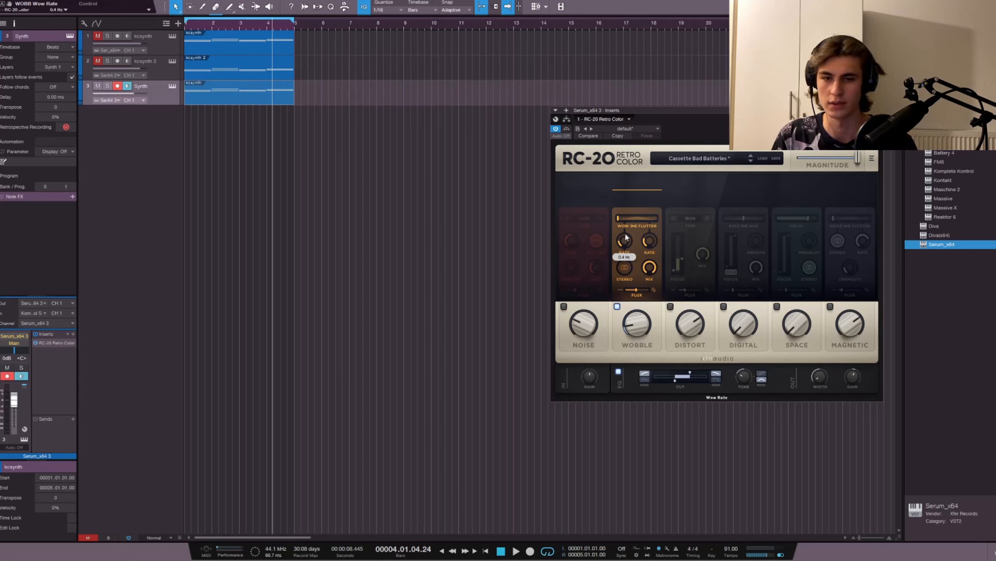
Step: Set the Wobble flutter rate to just under 8 Hz and the wow/flutter balance to about 41%
click(649, 241)
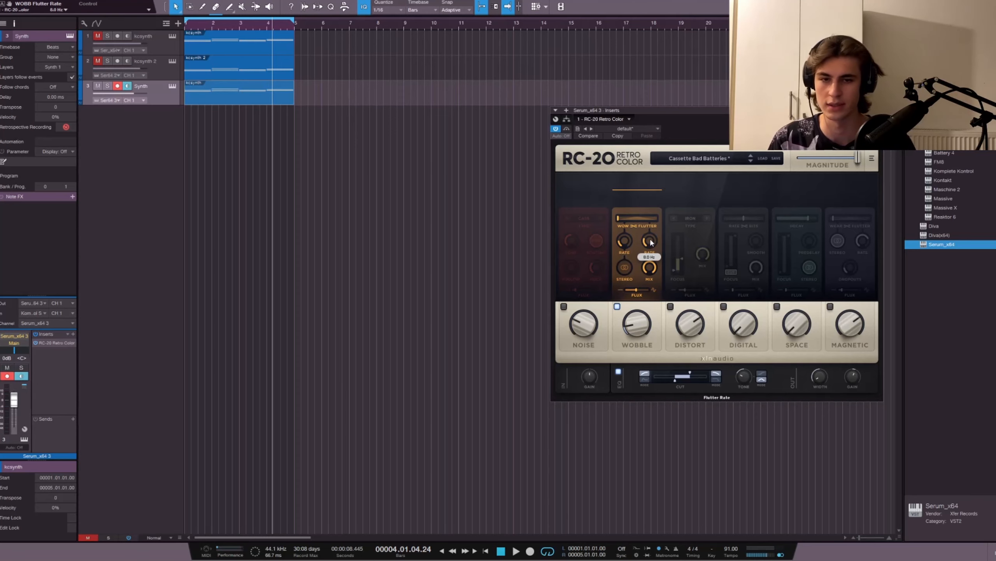
drag(650, 242, 651, 241)
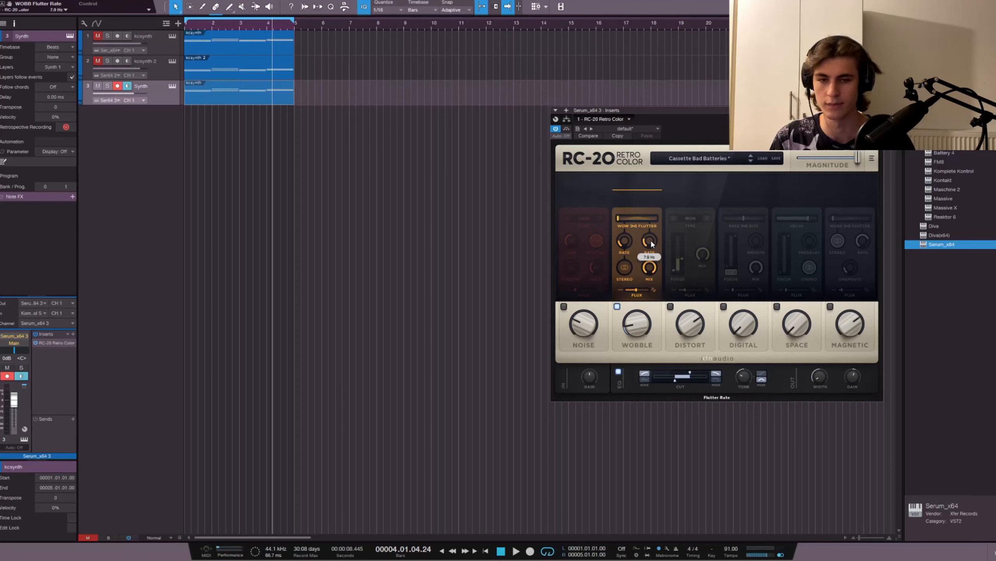
click(619, 221)
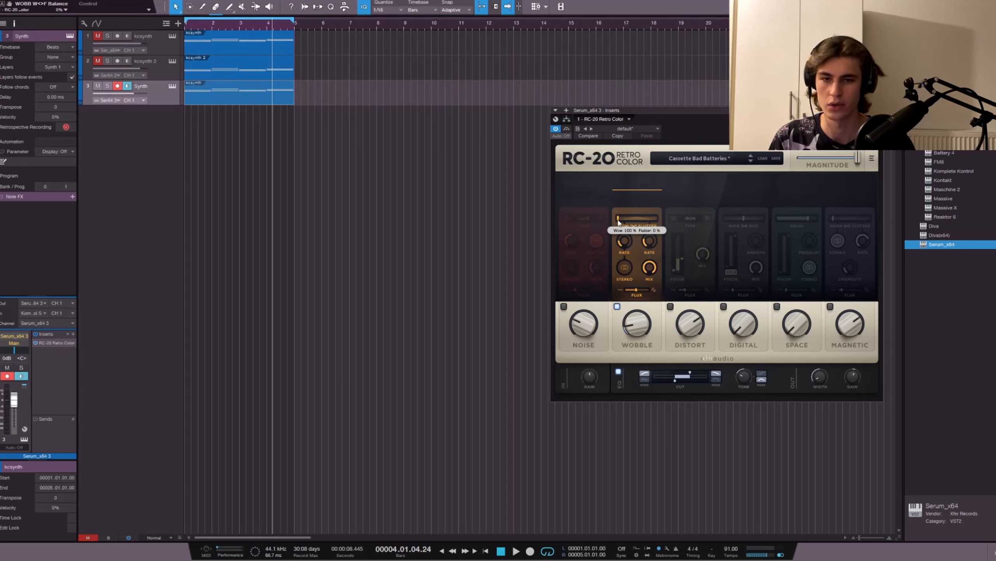
drag(618, 221, 634, 221)
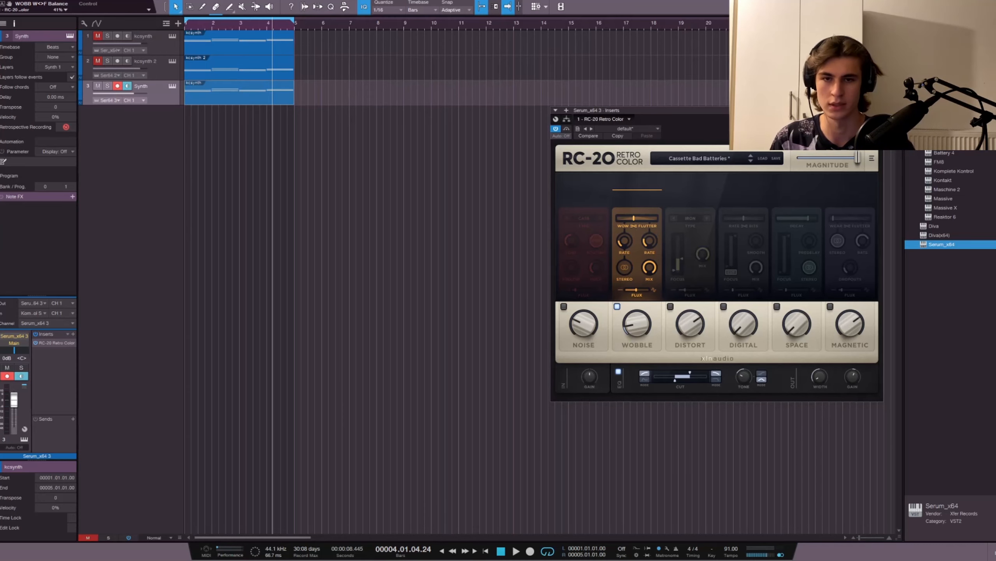
Step: Close the RC-20 window and listen to the Synth track from the beginning
key(Escape)
key(comma)
key(space)
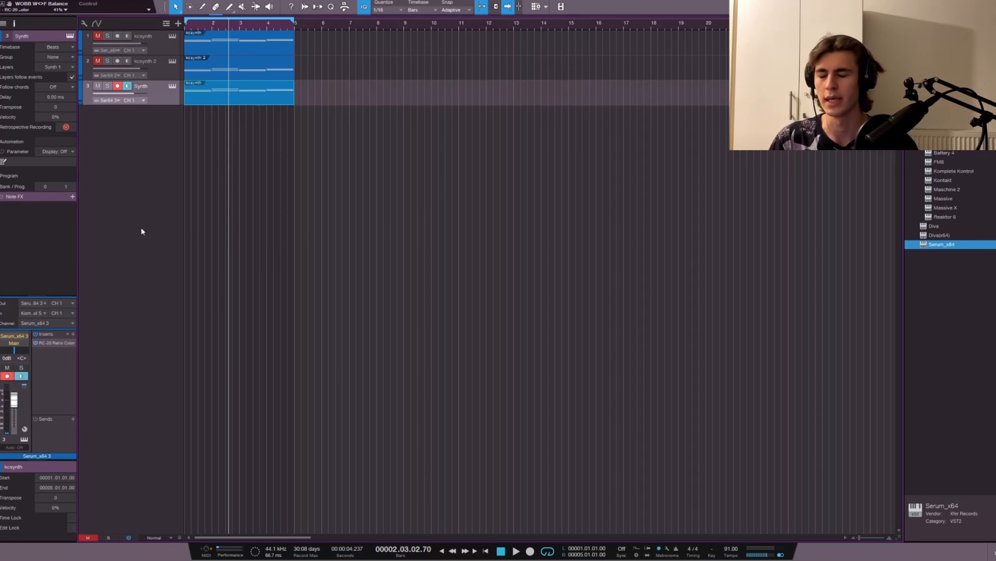
Step: Make a complete duplicate of the Synth track and transpose all notes in the copy's clip down two octaves
right_click(160, 91)
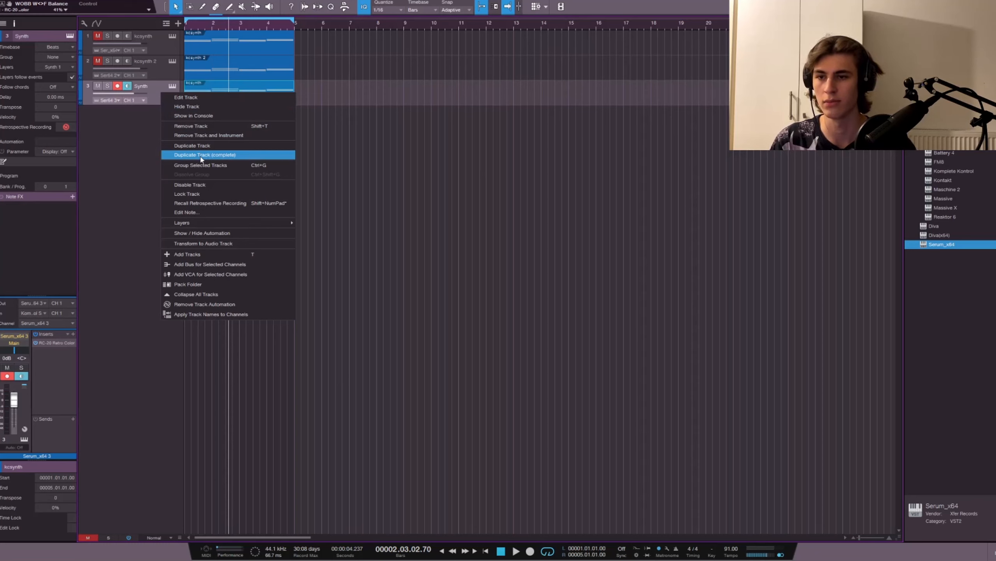
click(201, 155)
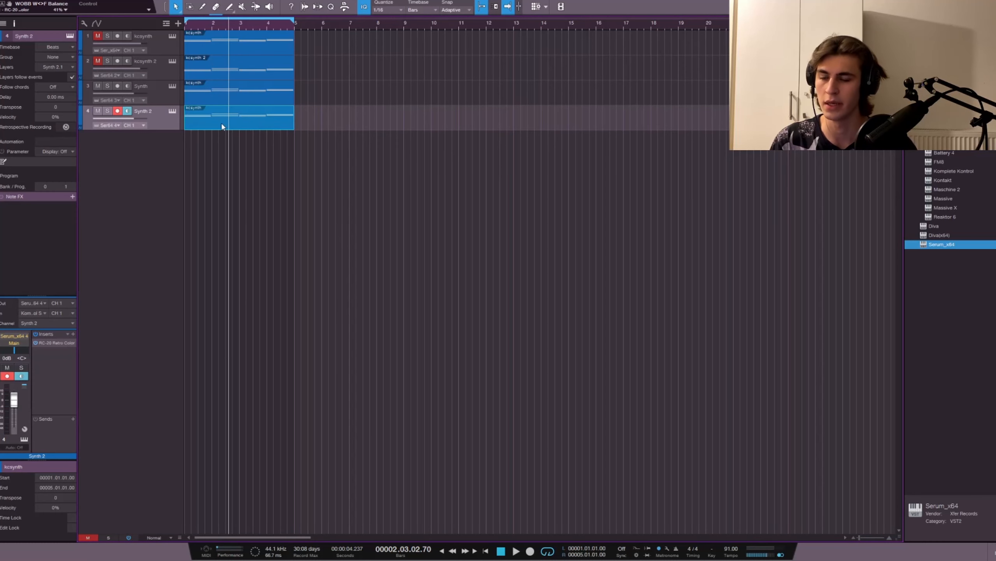
double_click(227, 122)
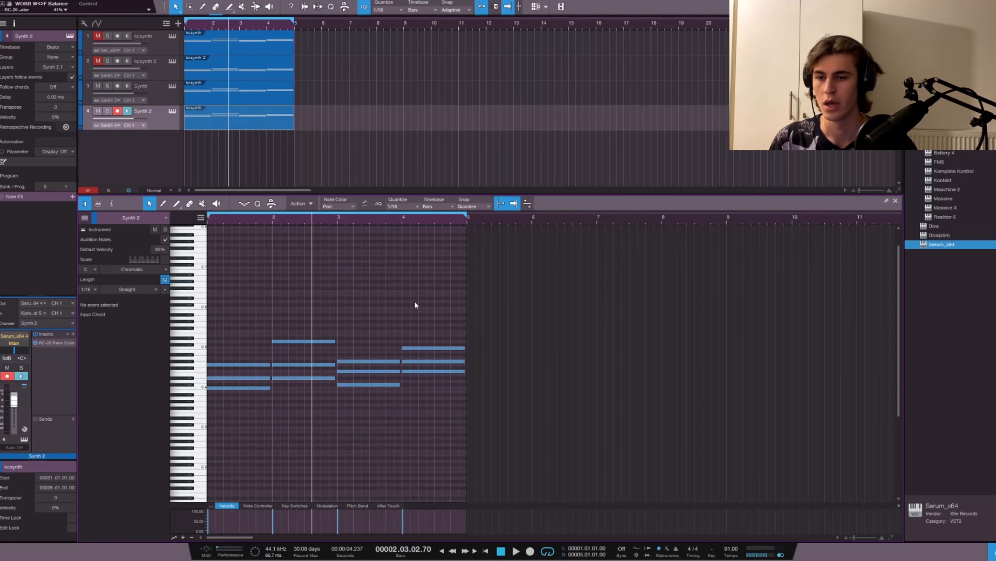
drag(438, 299, 190, 425)
scroll(204, 385, down, 3)
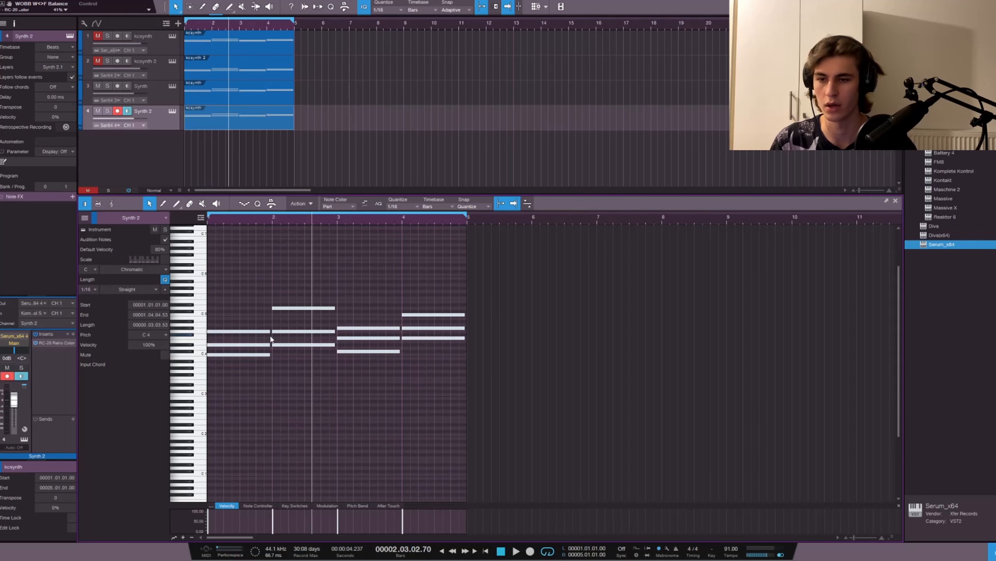
drag(224, 340, 222, 419)
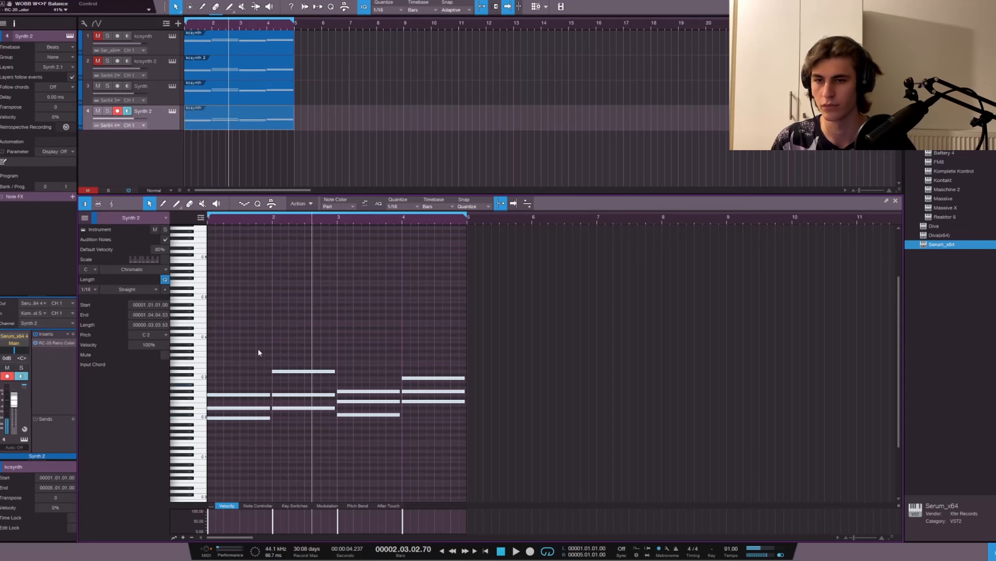
click(302, 172)
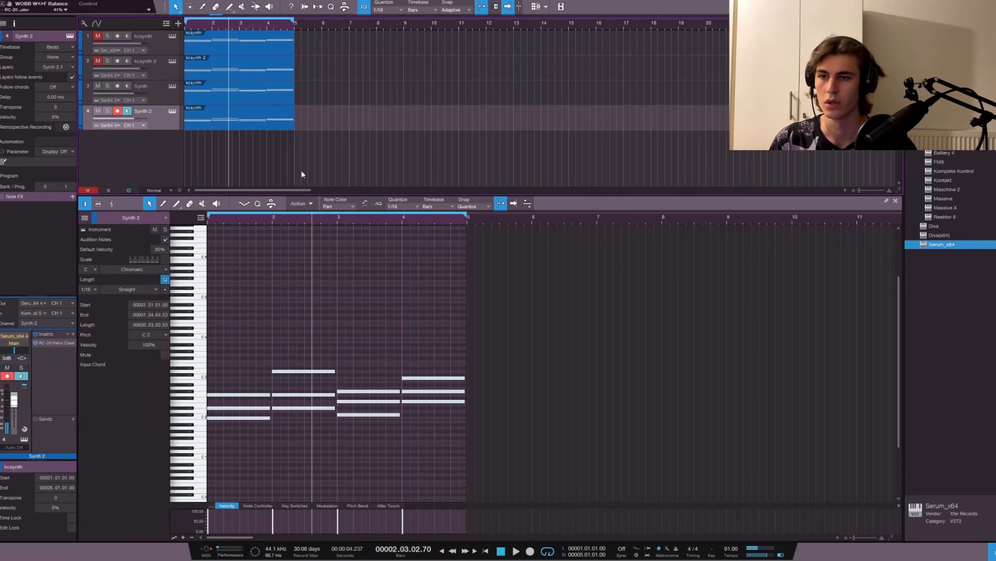
Step: In Synth 2's Serum, set both oscillators' unison to 1 and oscillator B's wavetable position to 4 for a square wave
click(18, 336)
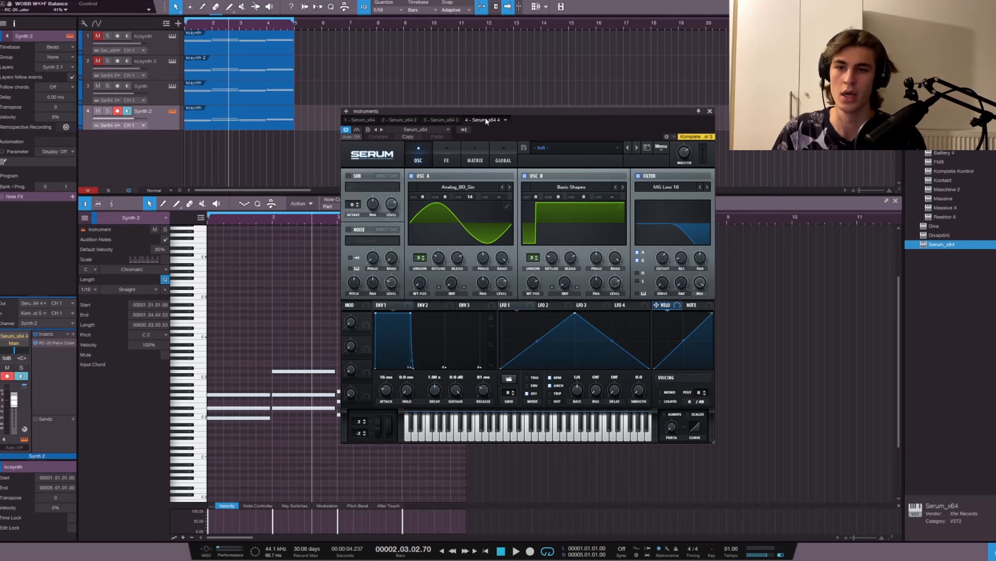
drag(544, 117, 525, 112)
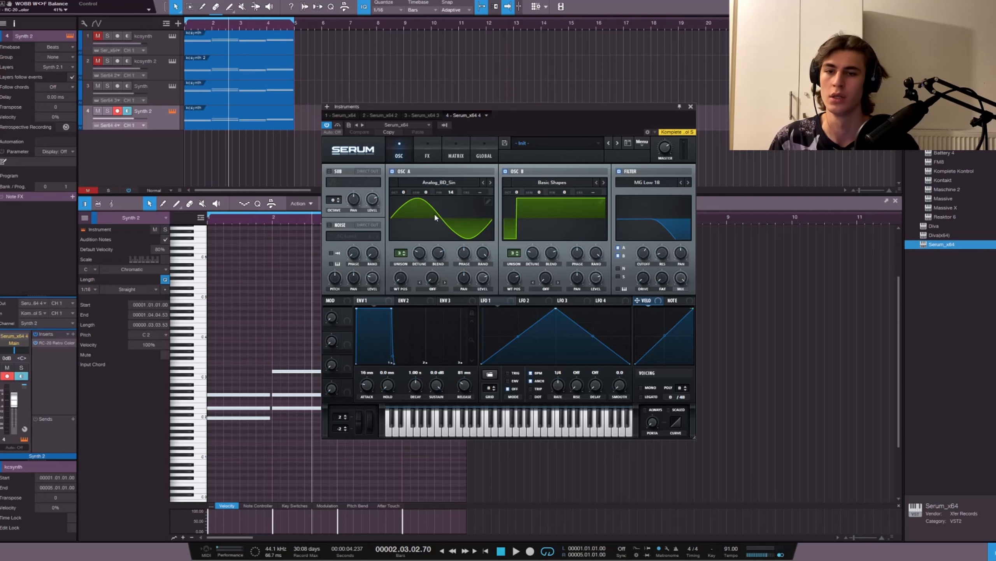
drag(401, 255, 399, 277)
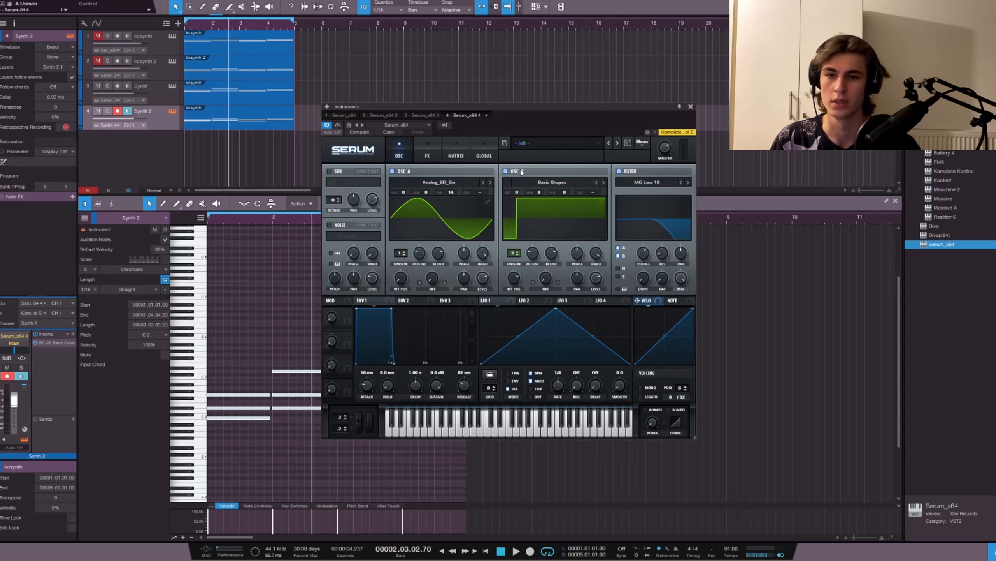
drag(513, 255, 511, 275)
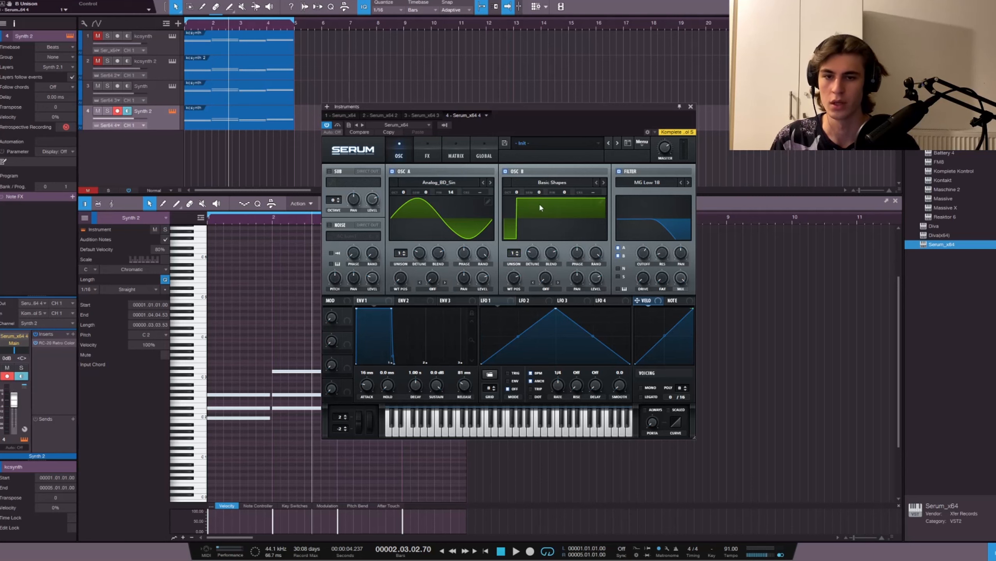
mouse_move(514, 279)
drag(515, 279, 515, 268)
Step: Change Serum's filter type to MG Low 24 and set its cutoff to 410 Hz
drag(579, 109, 459, 88)
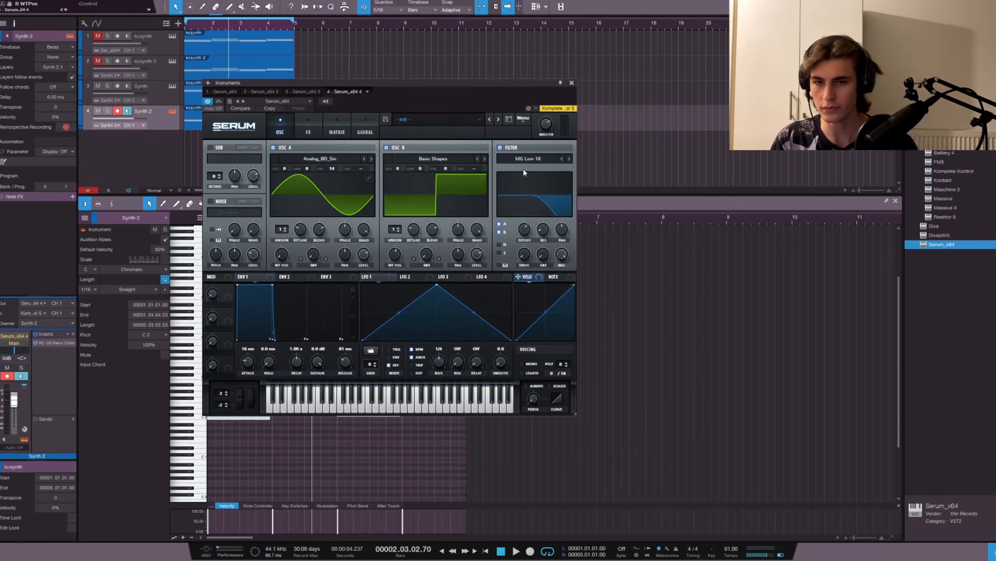
click(569, 159)
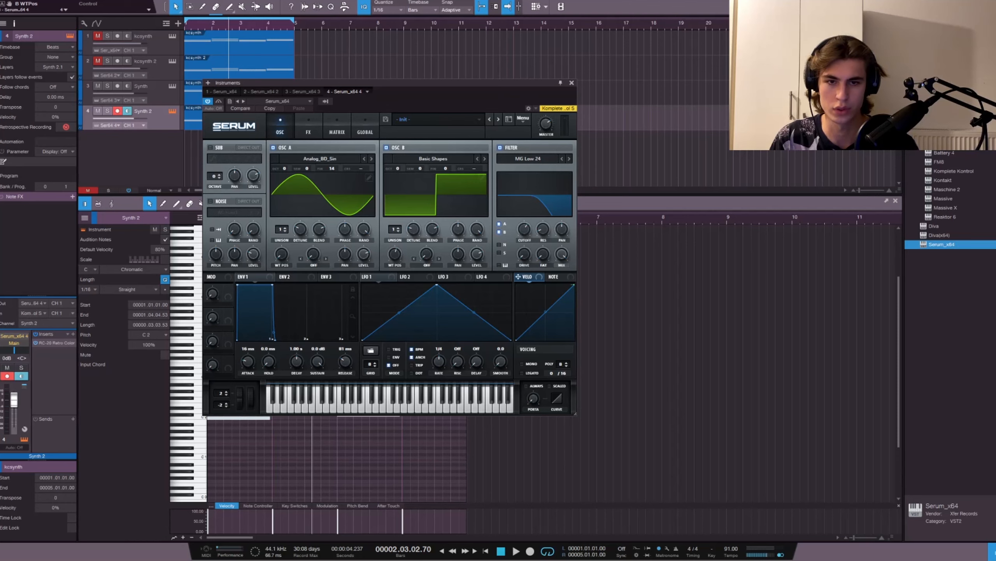
double_click(524, 229)
text(410)
key(Return)
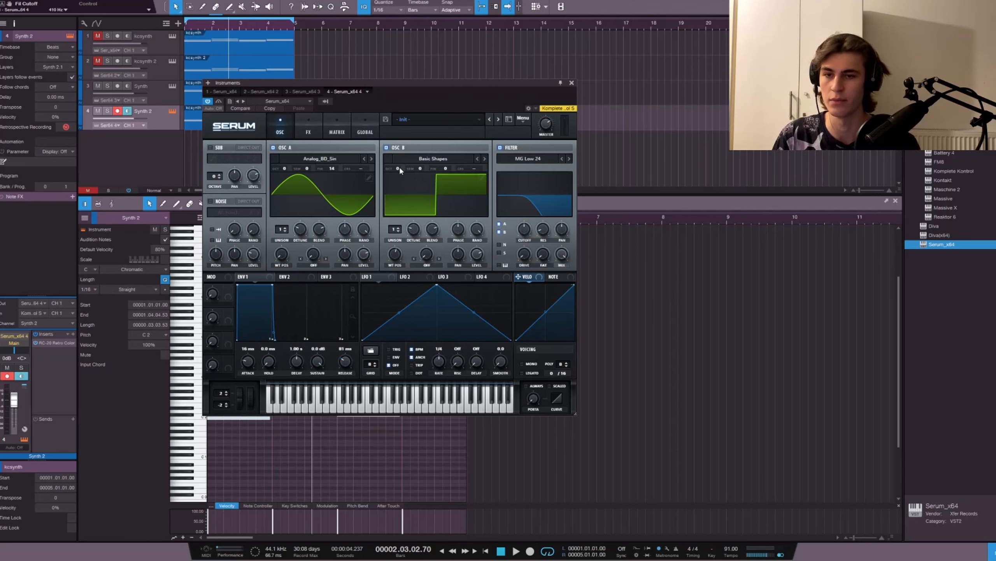
Step: Raise oscillator B by one octave and set Envelope 1's attack to 0.5 ms
drag(398, 166, 399, 155)
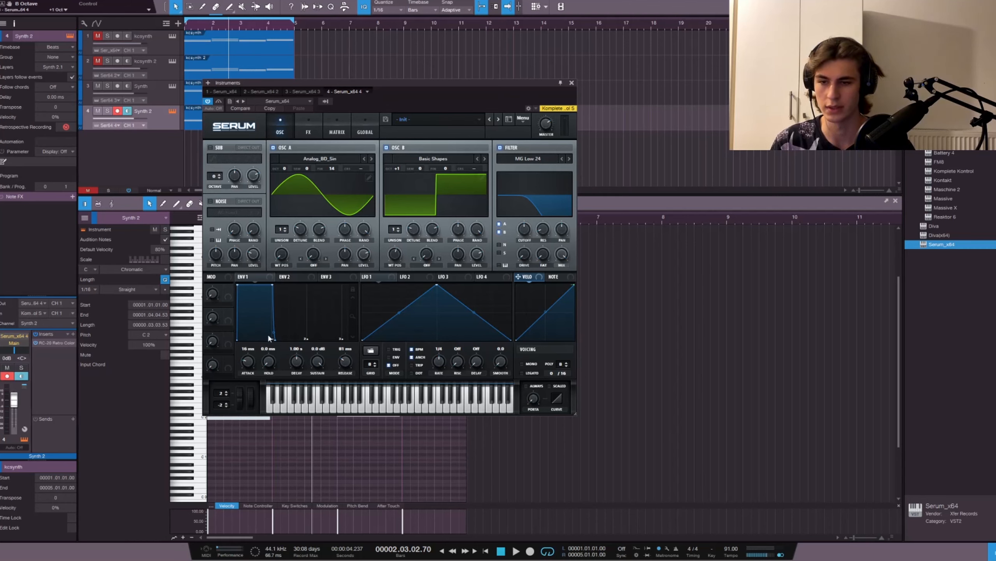
double_click(258, 360)
text(0.5)
key(Return)
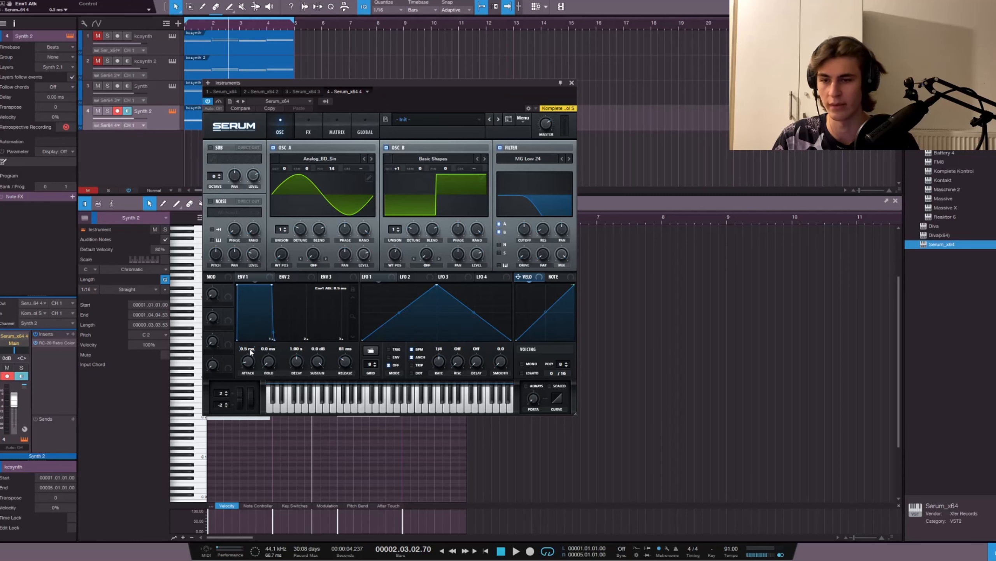
Step: Turn off the compressor effect and switch the reverb to Hall, adjusting its size and setting the mix to about 36%
click(307, 132)
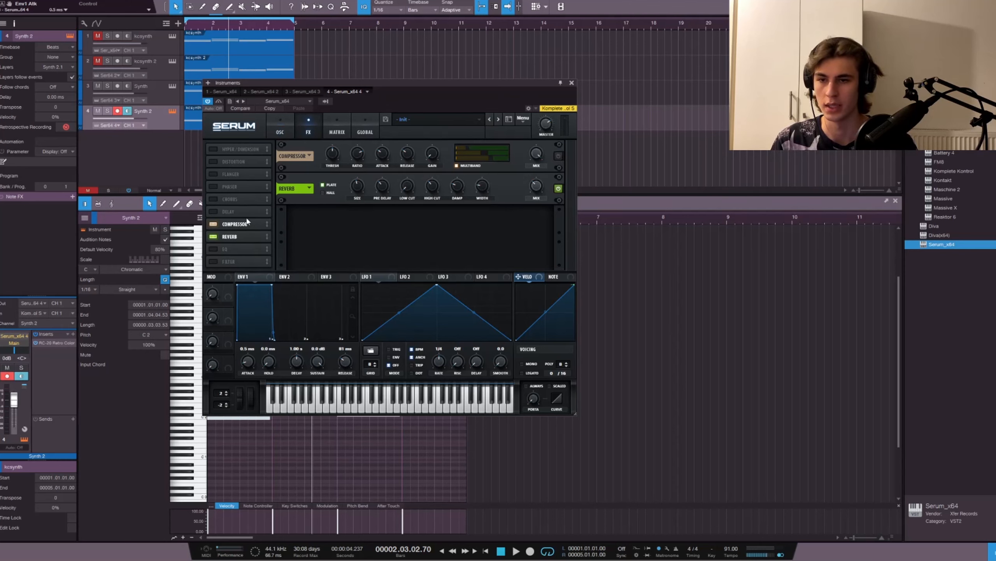
click(213, 224)
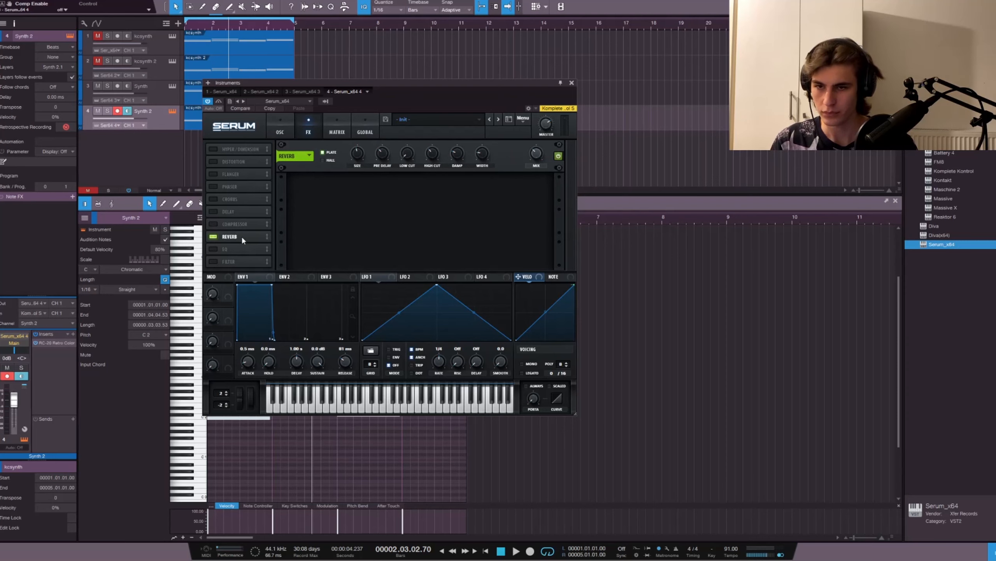
click(322, 160)
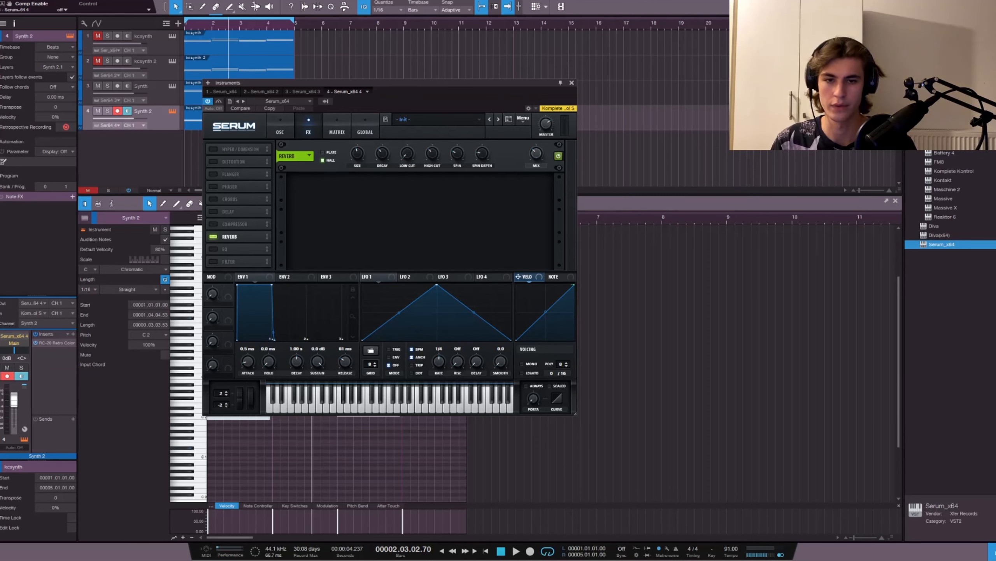
drag(357, 153, 357, 148)
click(537, 154)
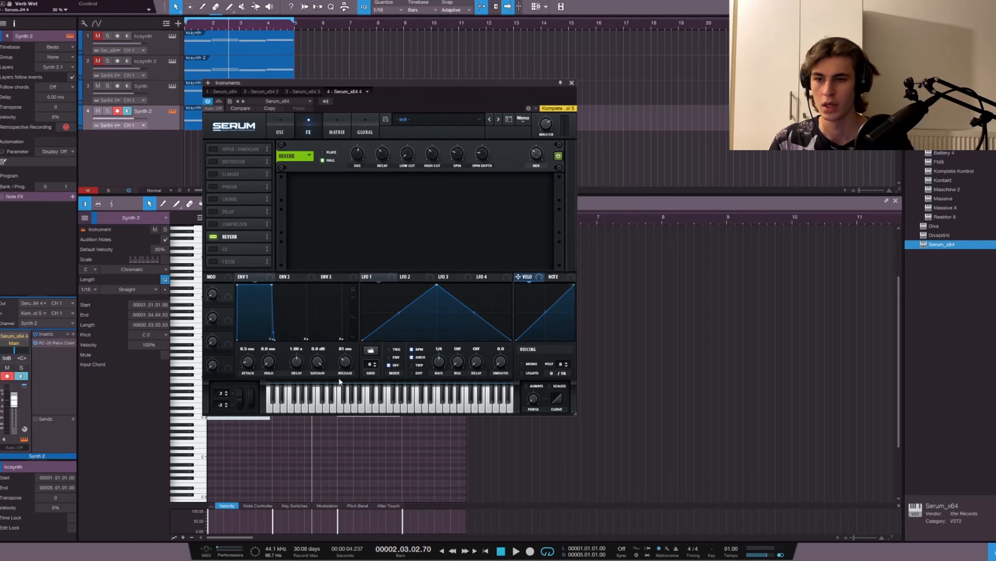
Step: Enable the filter effect after the reverb, set its type to High 18 and its cutoff to 117 Hz
click(213, 262)
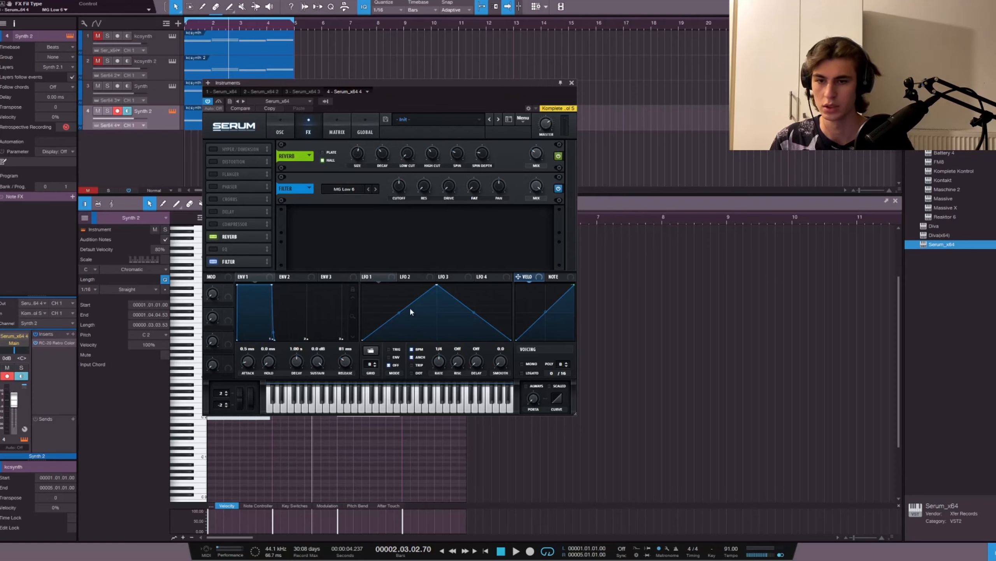
click(415, 294)
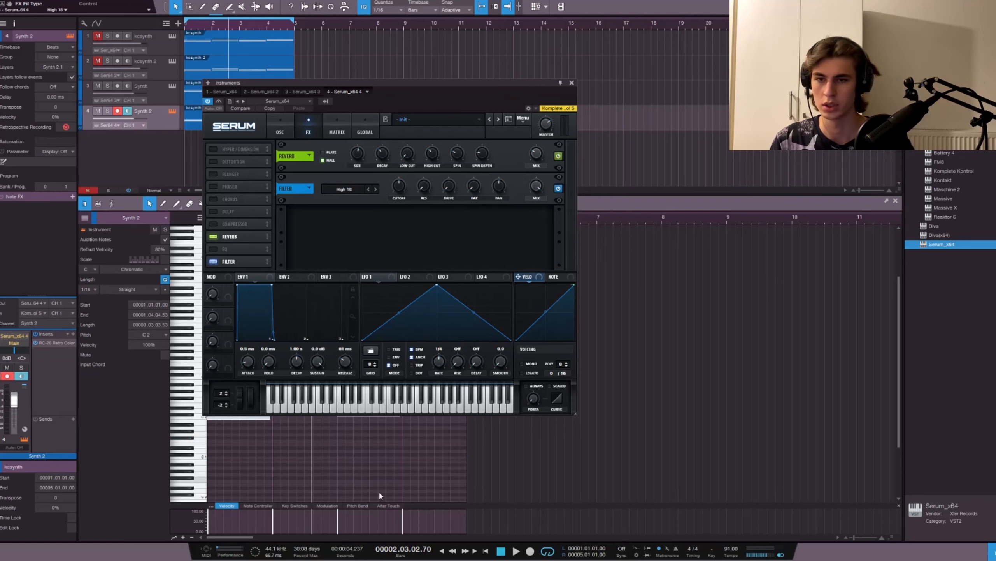
double_click(402, 189)
text(117)
key(Return)
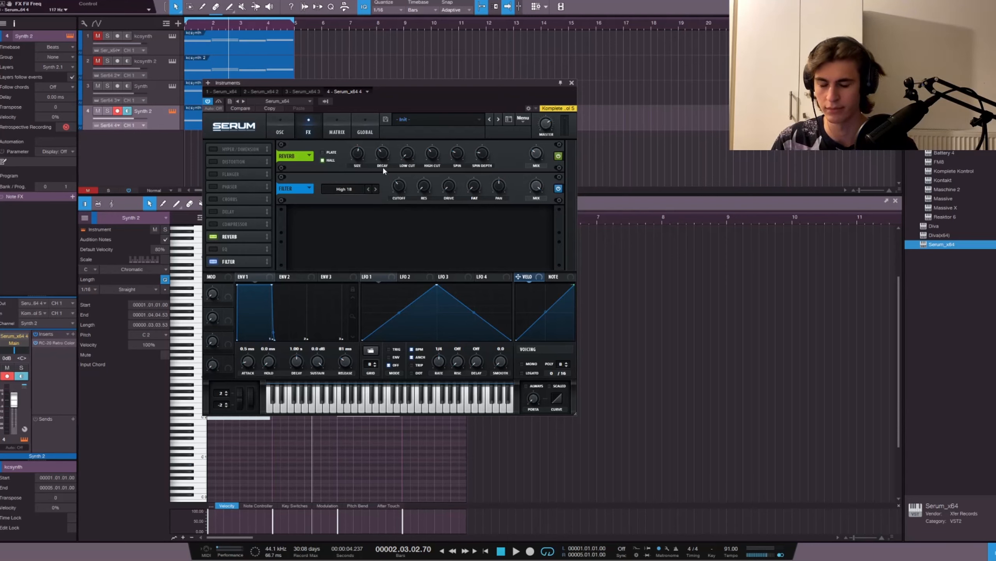
Step: Look at the third Serum instance, close the instrument window and play the loop from the start
click(300, 92)
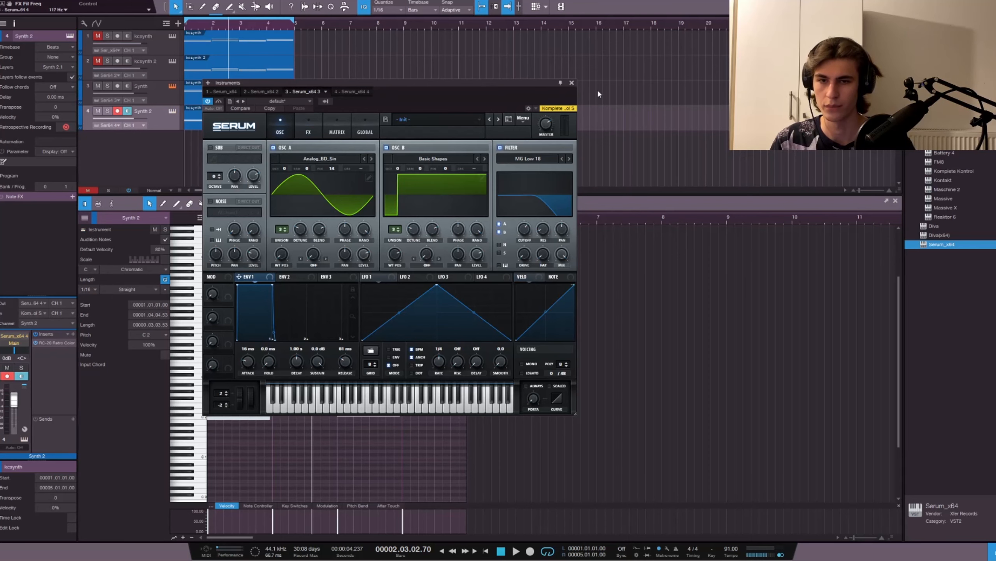
click(571, 83)
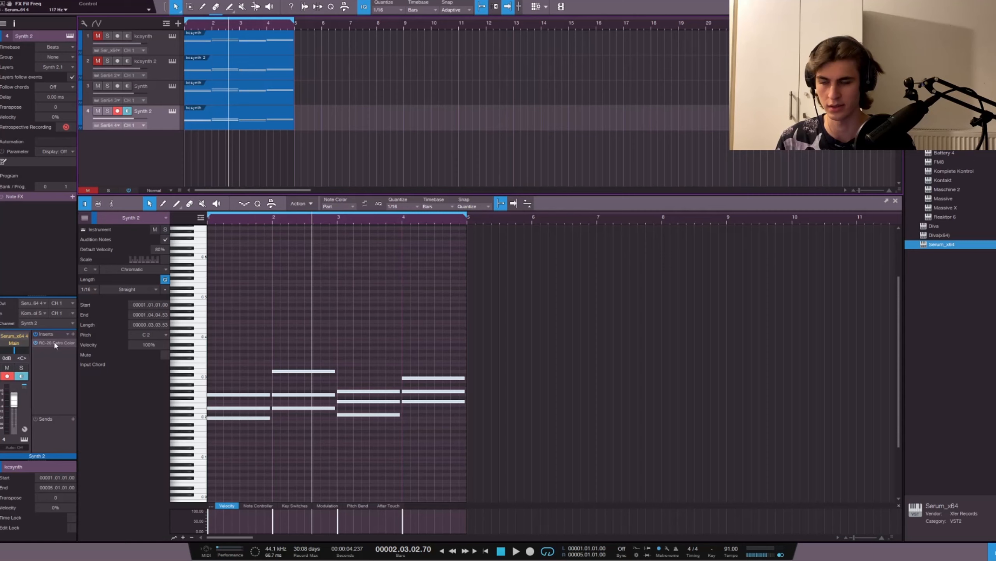
key(Home)
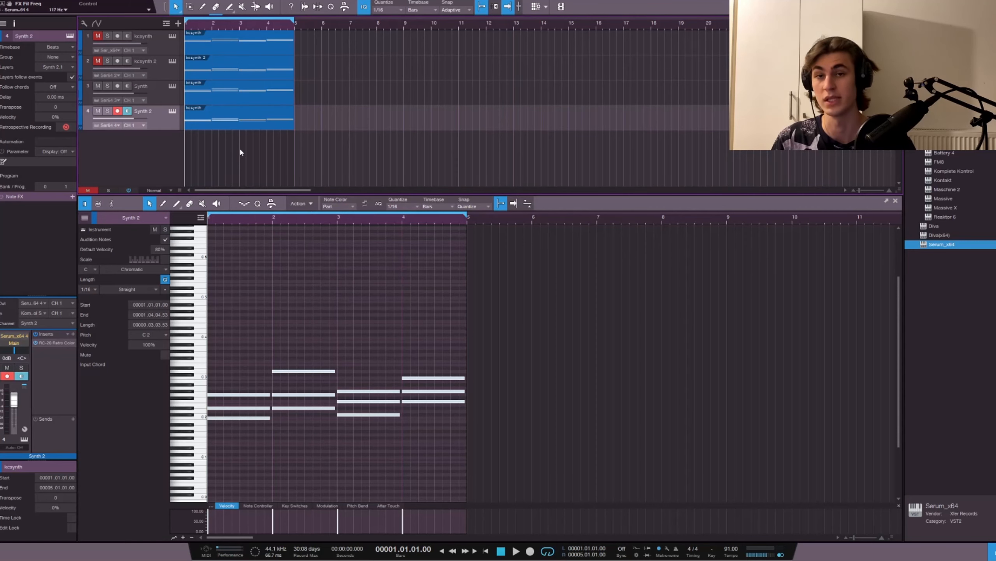
key(space)
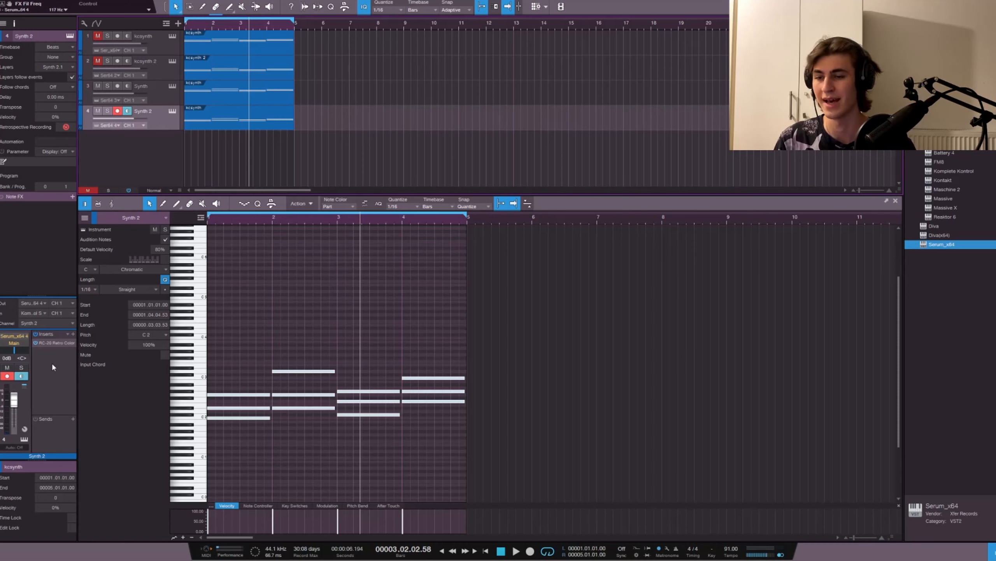
Step: Insert FabFilter Pro-Q 3 on the Synth 2 channel and add a bell band at 282 Hz
click(72, 333)
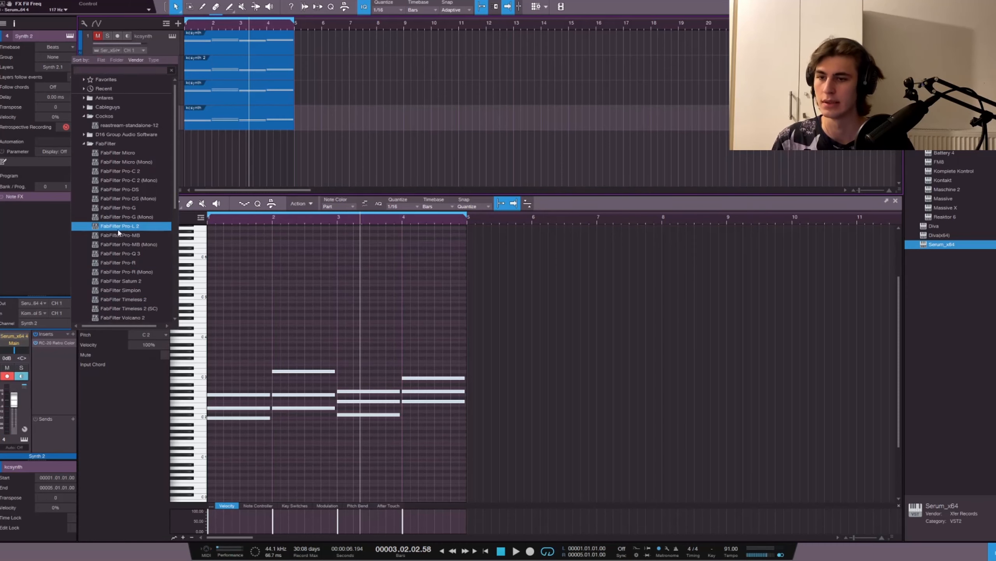
scroll(134, 236, down, 2)
click(134, 235)
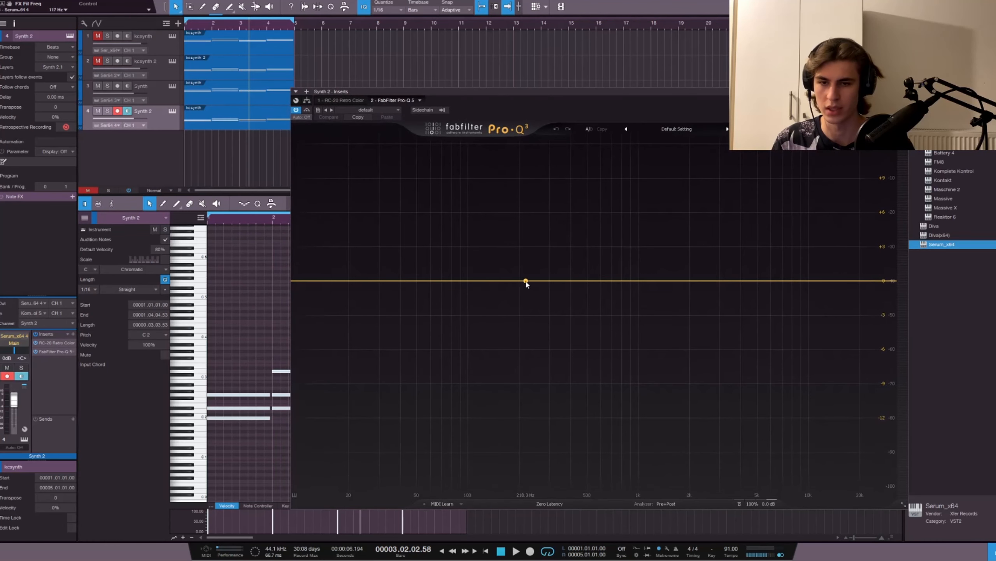
click(526, 281)
mouse_move(525, 281)
mouse_down()
mouse_move(554, 281)
mouse_move(538, 281)
mouse_up()
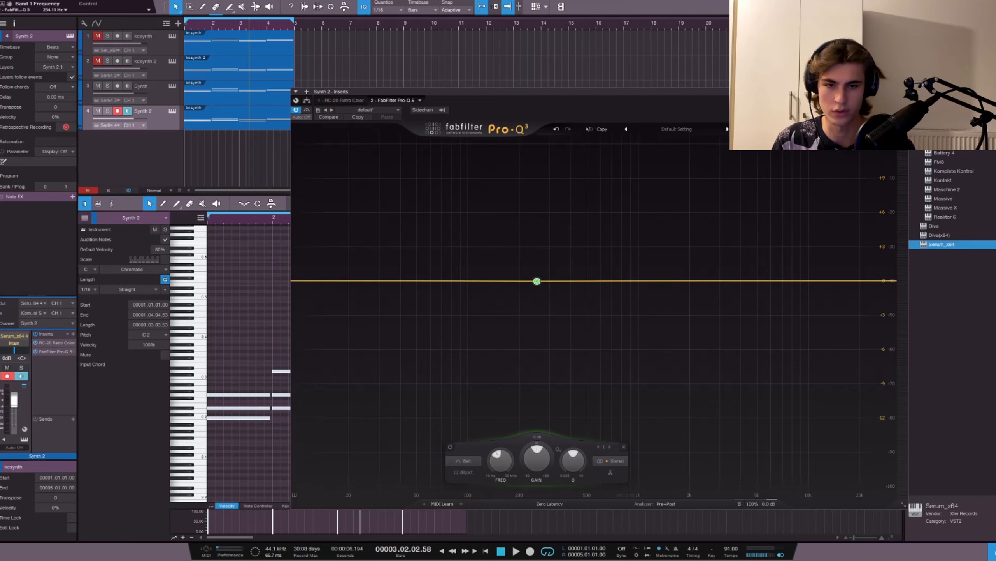
double_click(540, 292)
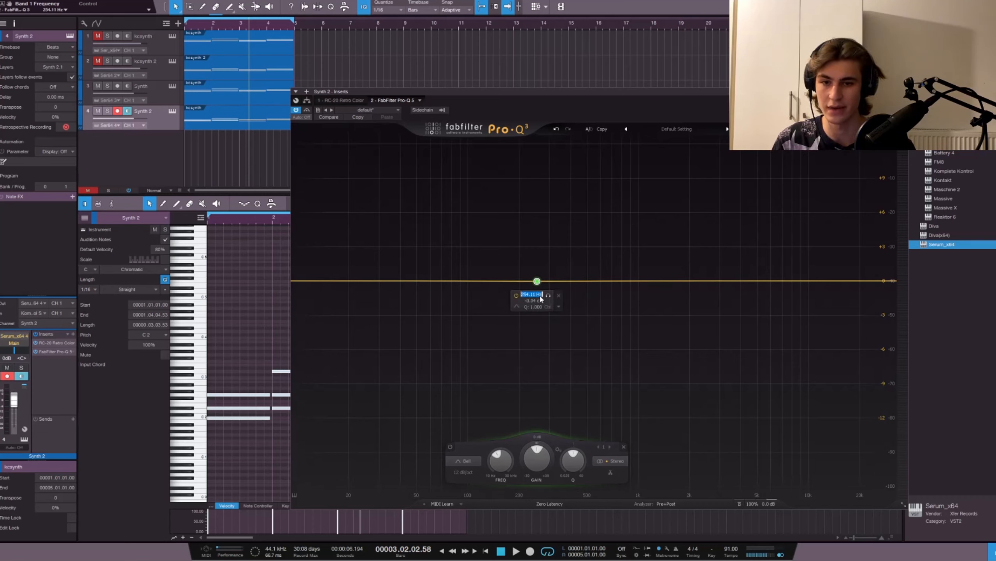
text(282)
key(Return)
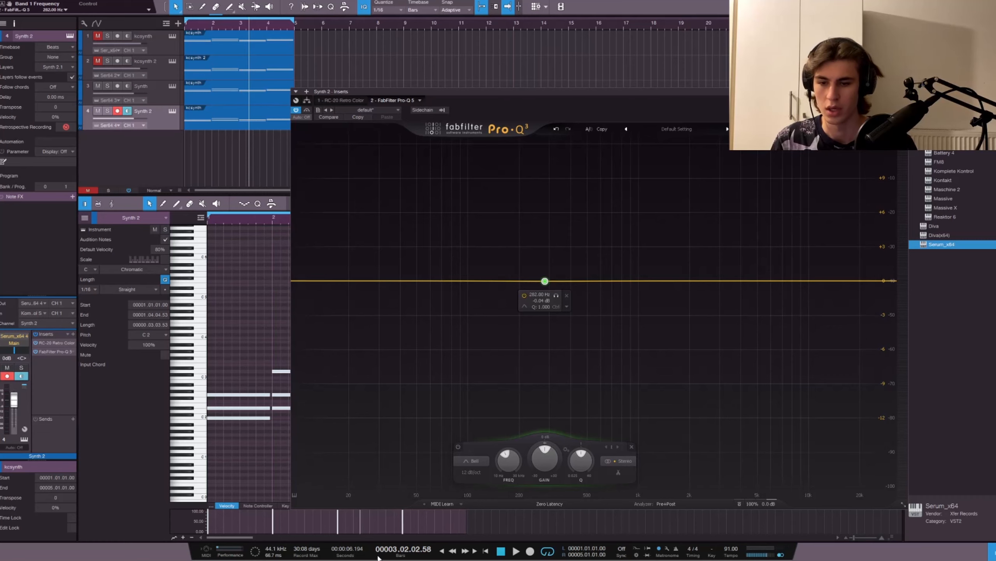
Step: Cut the bell band by about 10 dB near 277 Hz, set its Q to 1.7 and close the equalizer
drag(548, 284, 545, 399)
double_click(538, 409)
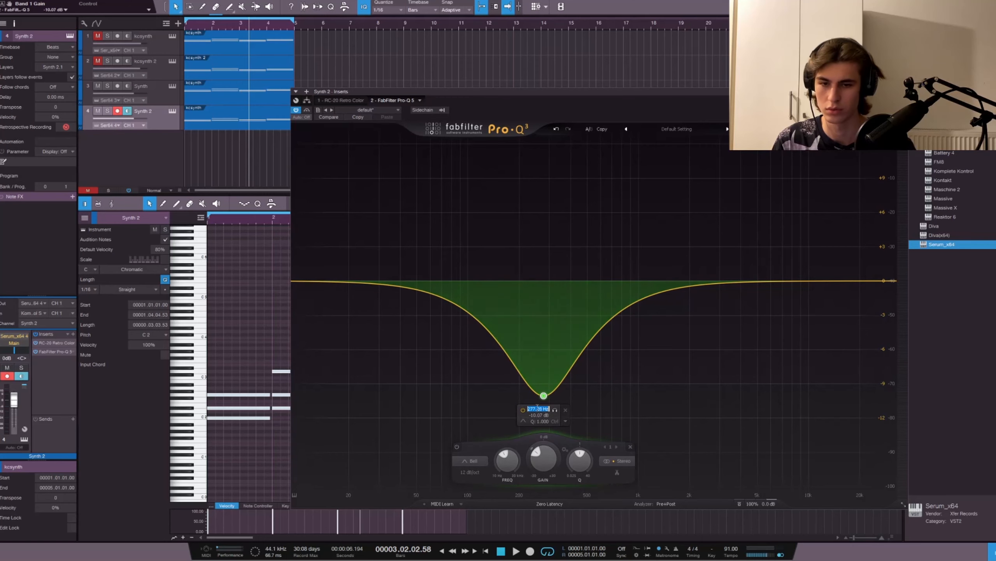
text(280)
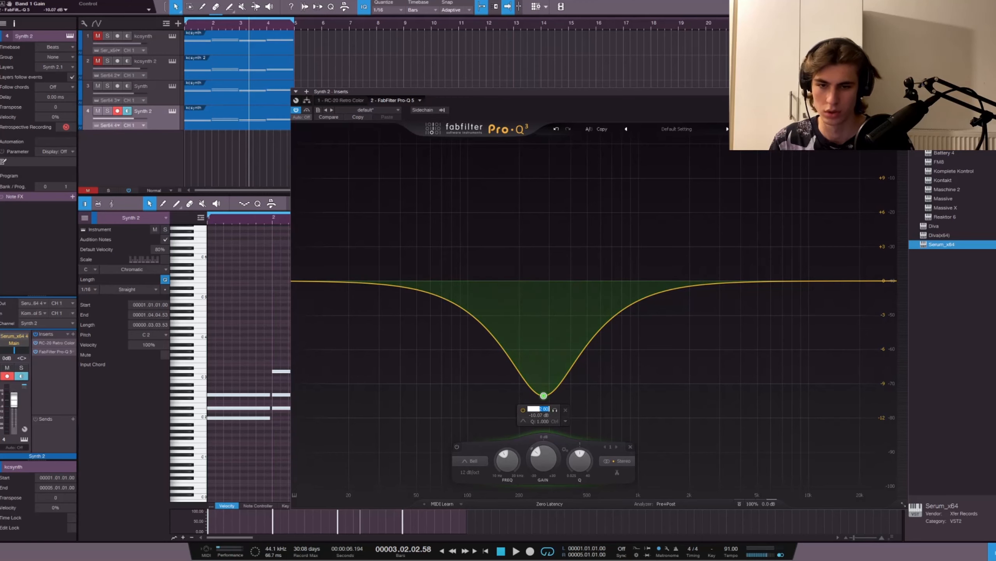
key(Escape)
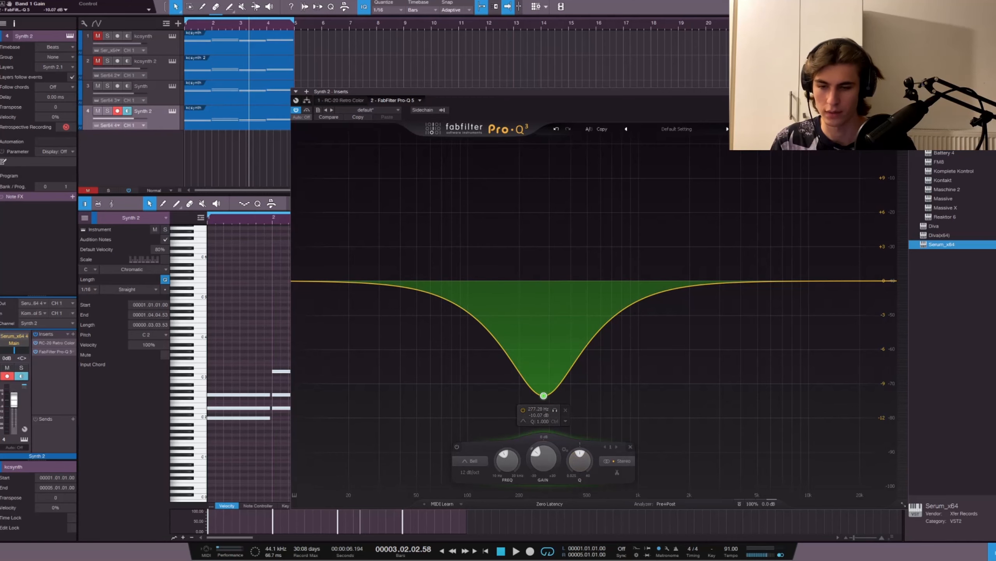
double_click(580, 458)
text(1.7)
key(Return)
click(903, 92)
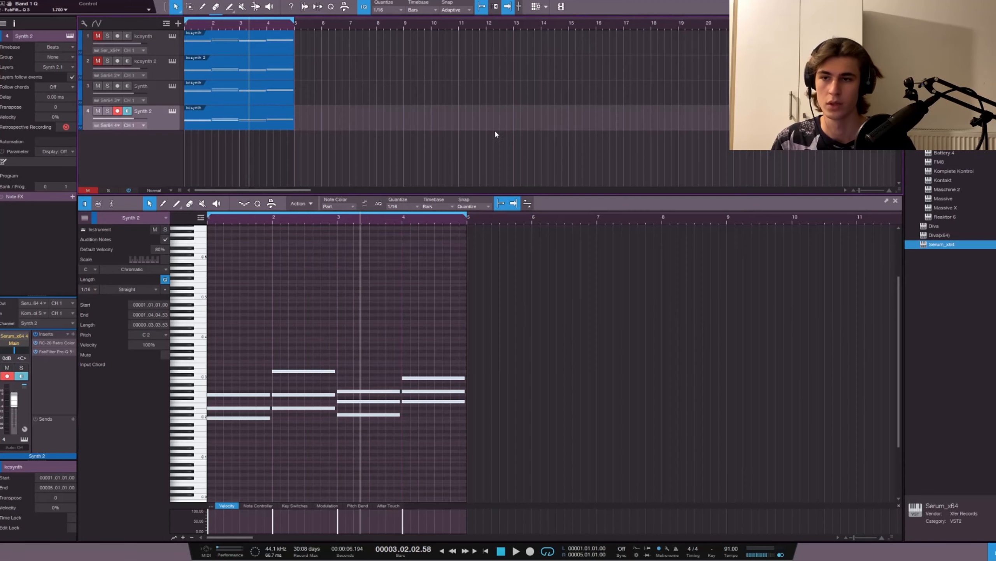
Step: Play the loop from the start to hear the equalized Synth 2 layer
key(comma)
key(space)
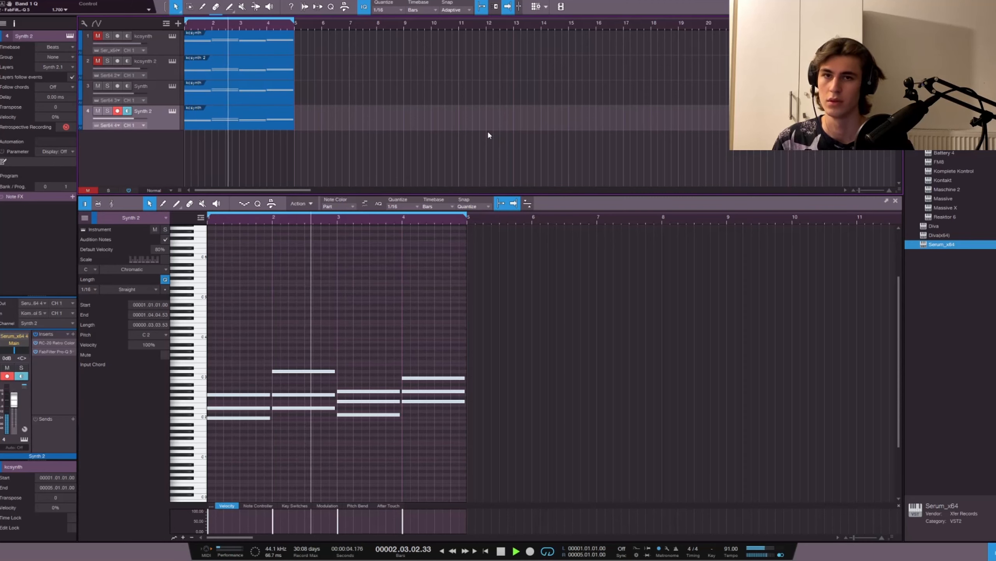
key(space)
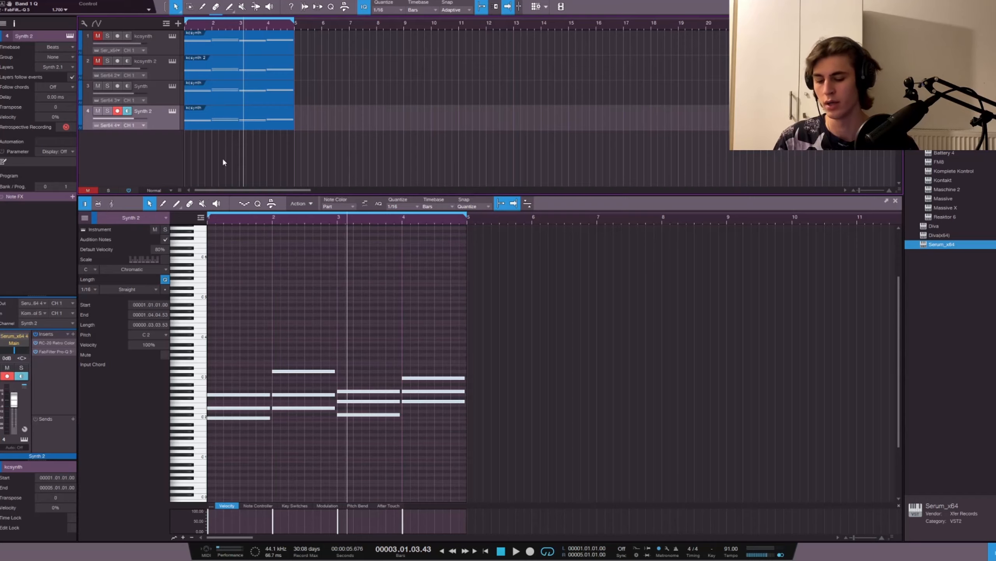
Step: Show the mixer and add a second bus channel
key(F3)
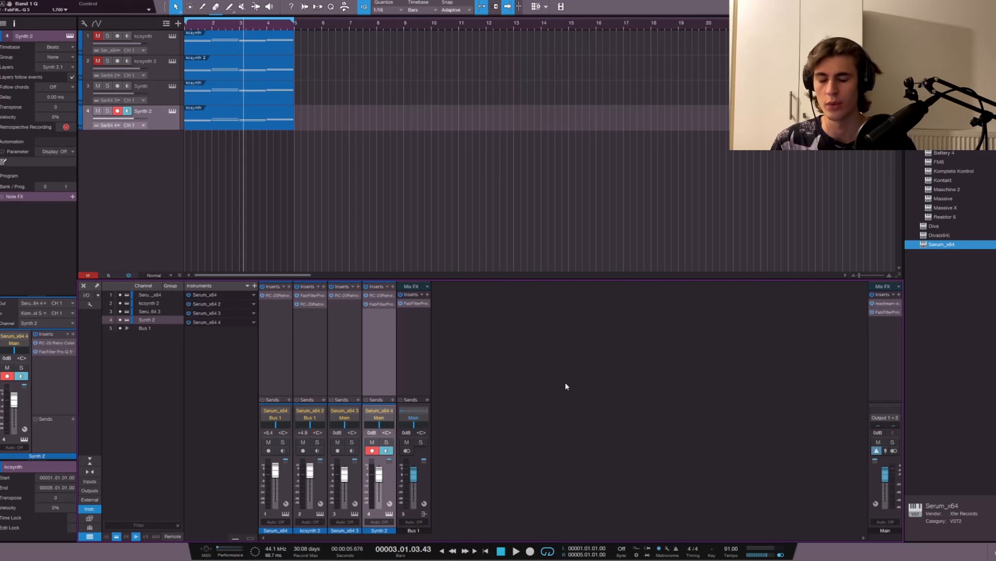
right_click(530, 365)
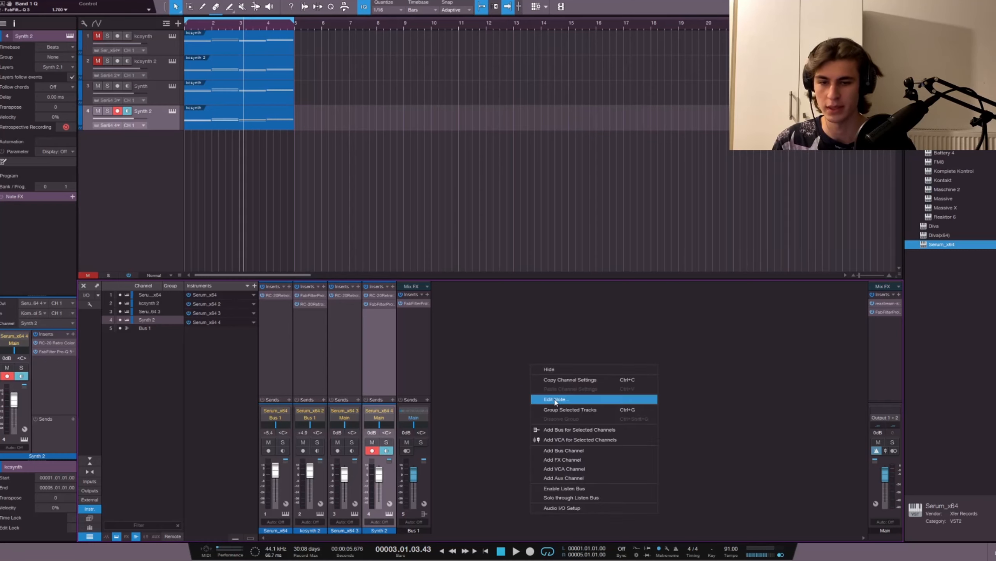
click(565, 453)
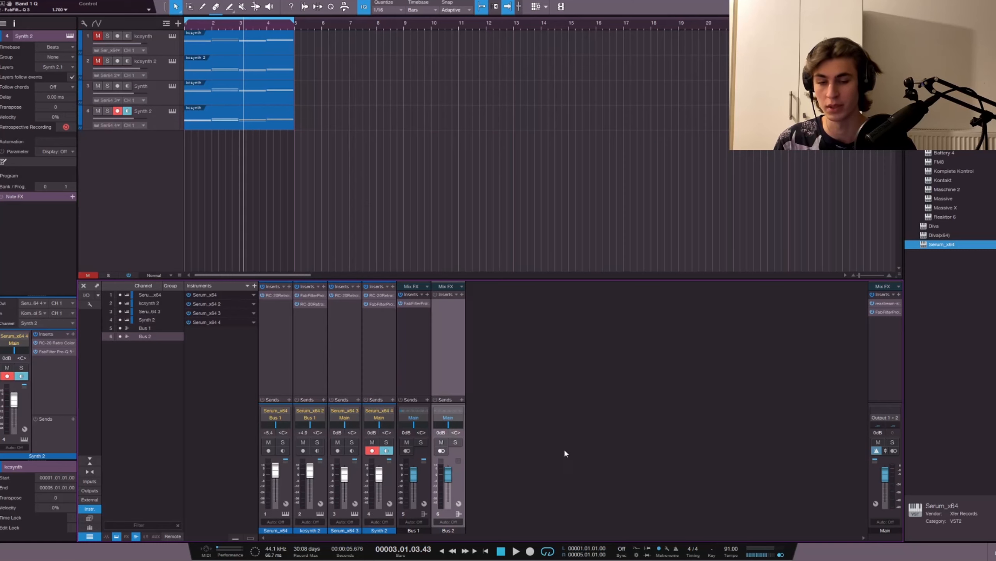
Step: Route the outputs of the Serum_x64 3 and Serum_x64 4 channels to Bus 2
click(341, 369)
click(375, 368)
click(347, 365)
click(372, 366)
click(341, 364)
click(370, 378)
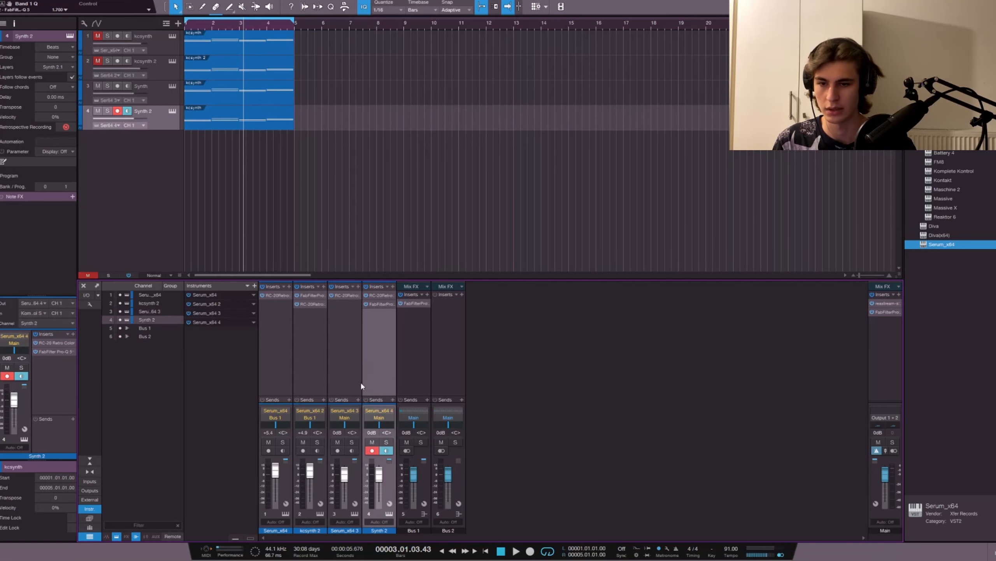
click(346, 420)
click(347, 442)
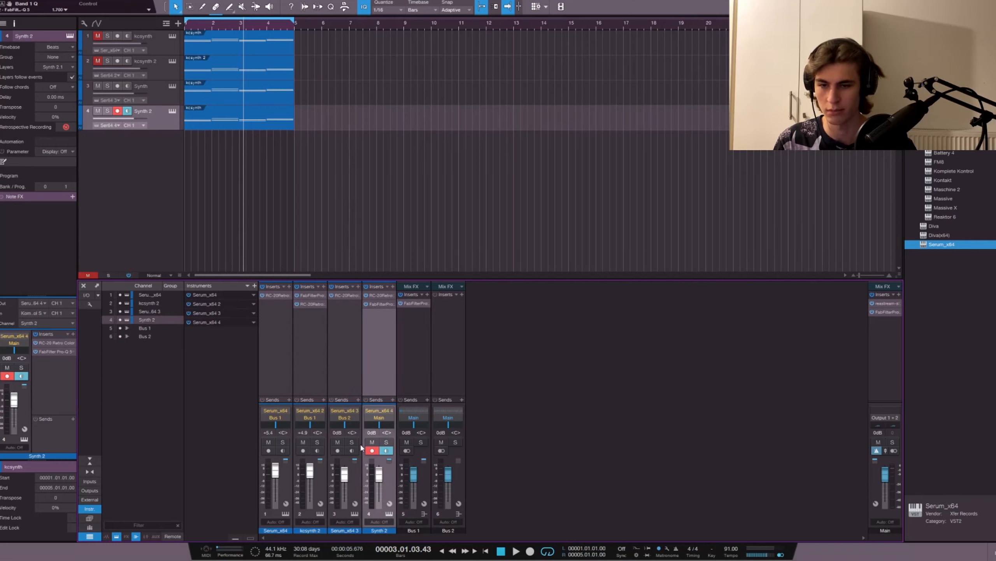
click(380, 419)
click(383, 443)
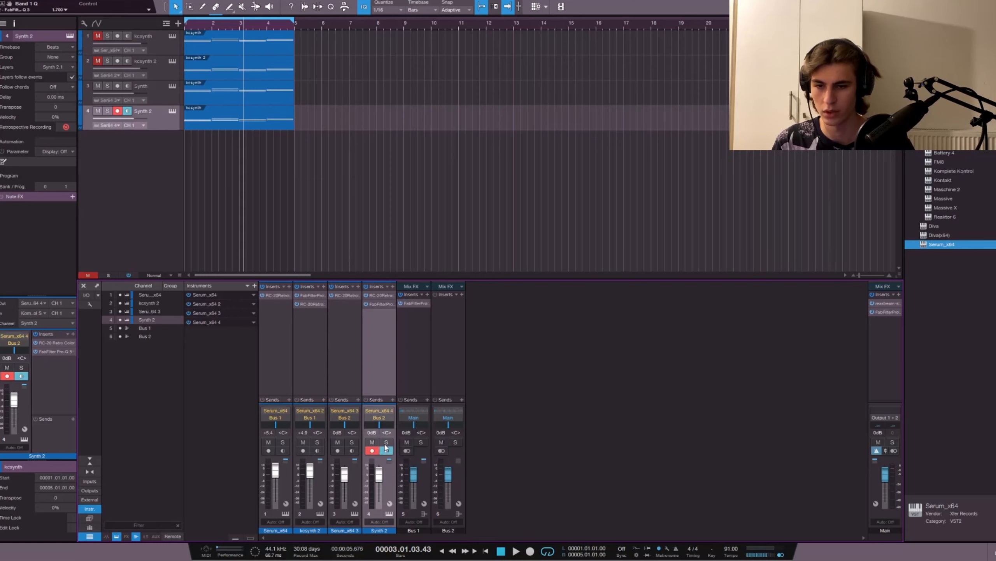
Step: Insert FabFilter Pro-Q 3 on Bus 2 and shift its window so the whole interface is reachable
click(463, 353)
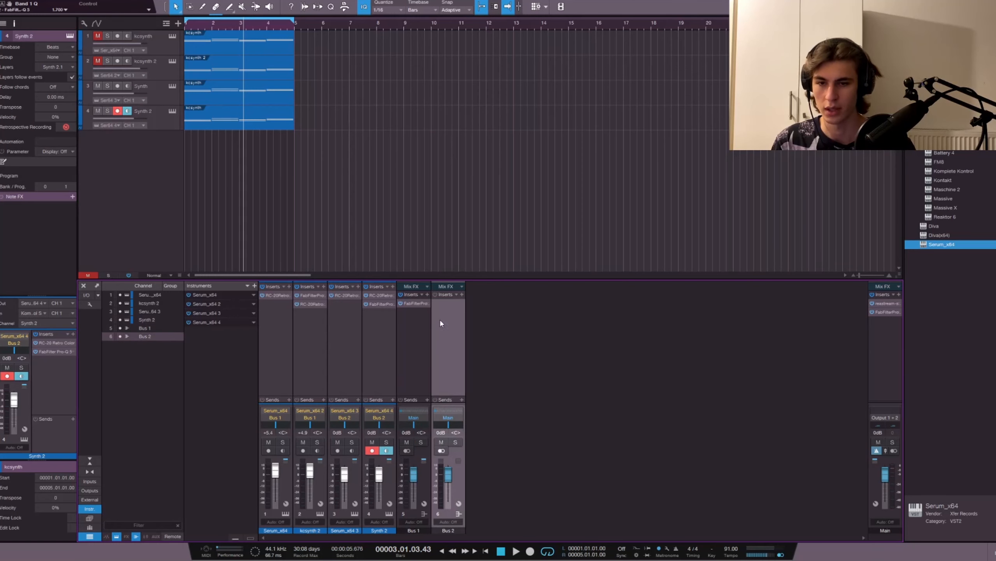
click(462, 294)
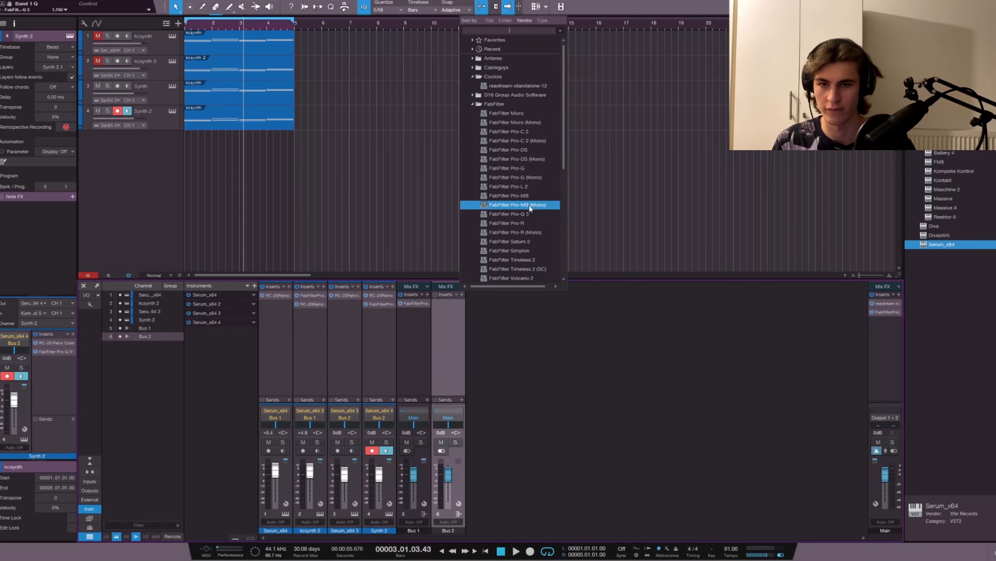
click(528, 215)
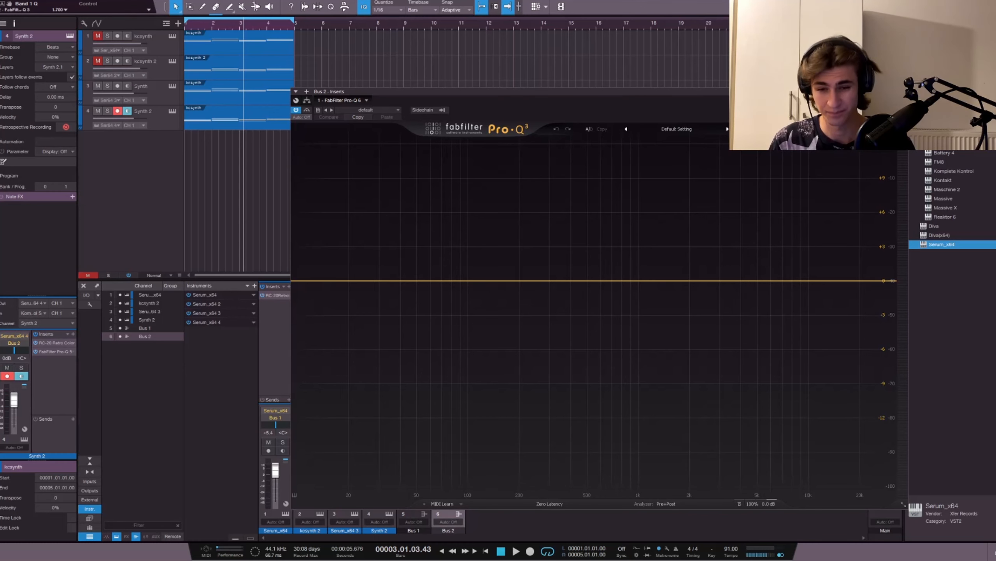
drag(546, 113, 465, 105)
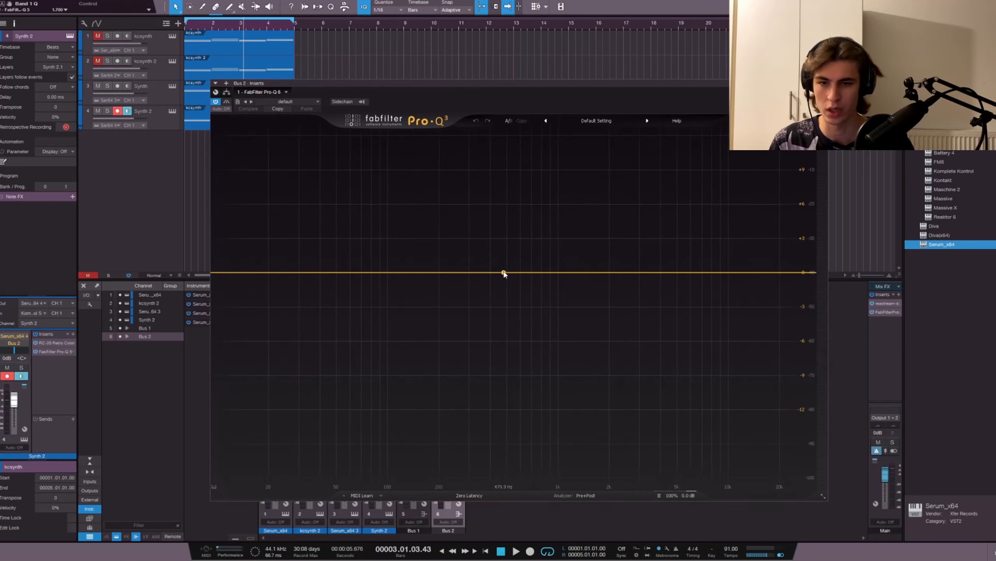
Step: Add a Band Pass band to the Bus 2 equalizer and set its frequency to 525 Hz
double_click(504, 272)
click(430, 452)
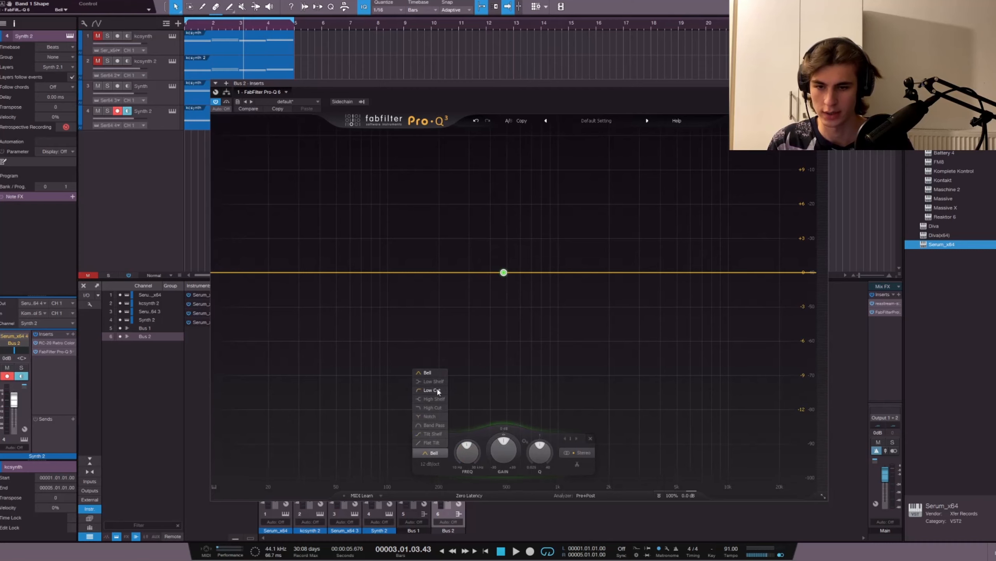
click(436, 425)
mouse_move(530, 275)
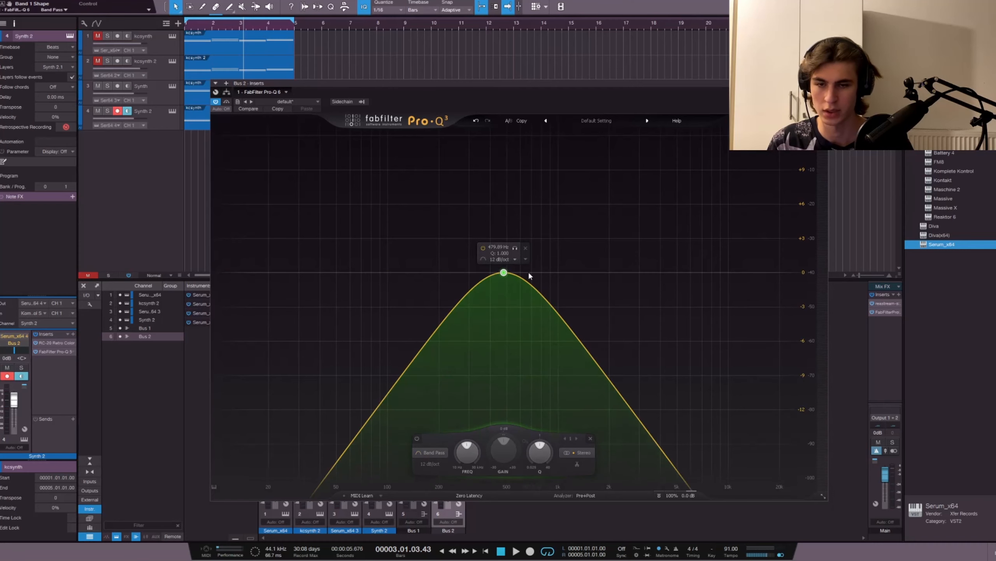
drag(503, 273, 514, 272)
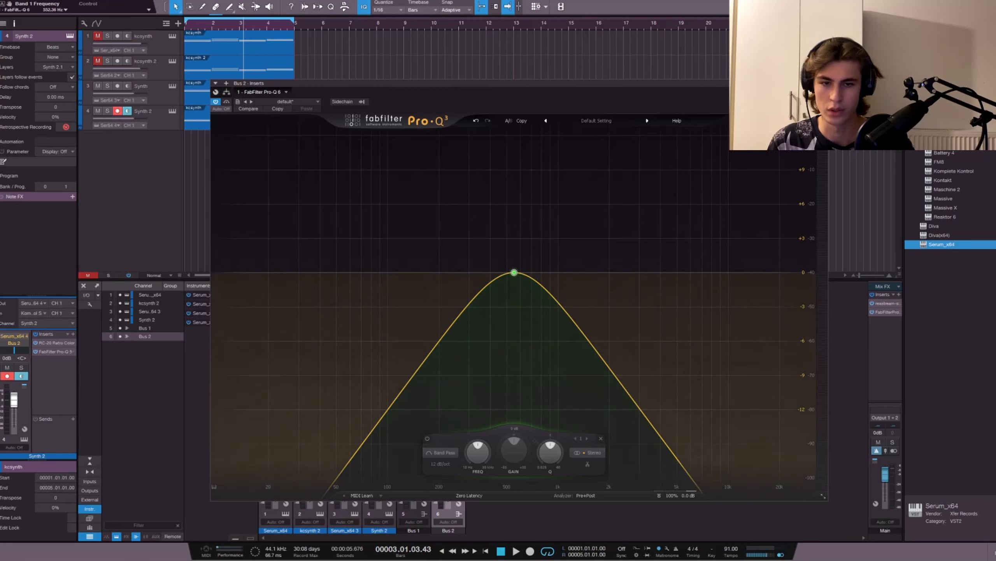
double_click(514, 272)
text(525)
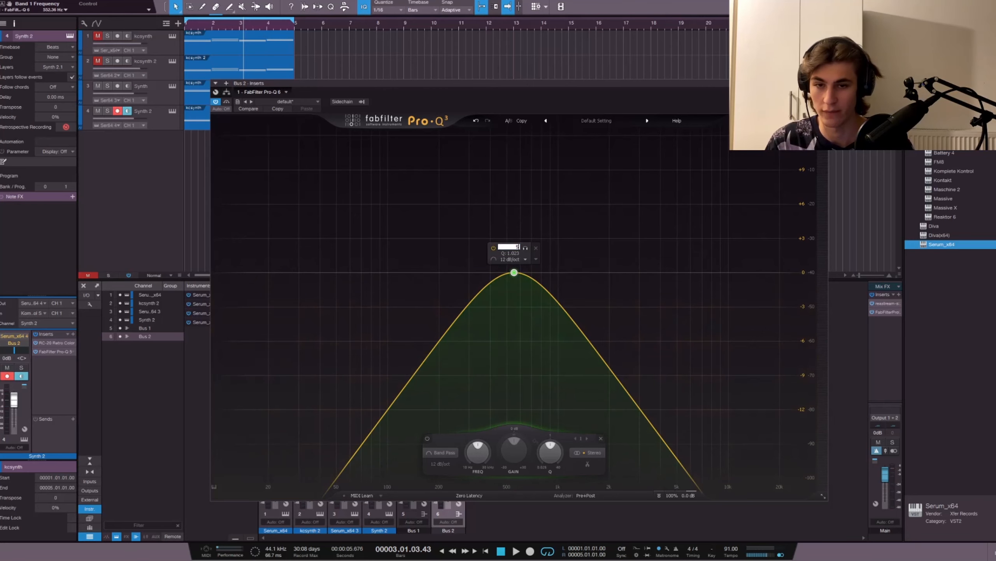
key(Return)
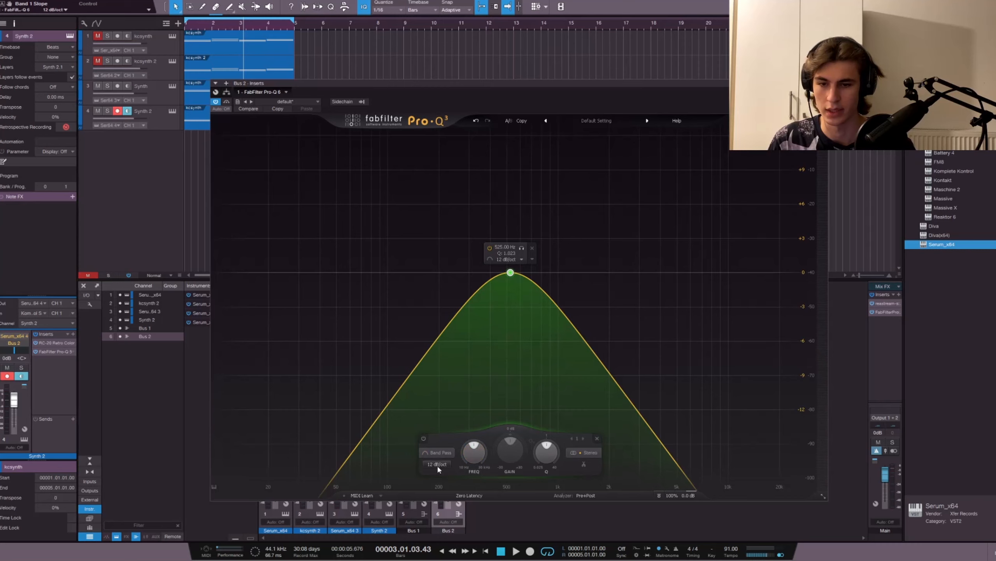
Step: Set the band-pass slope to 48 dB/oct and its Q to 0.38
click(460, 502)
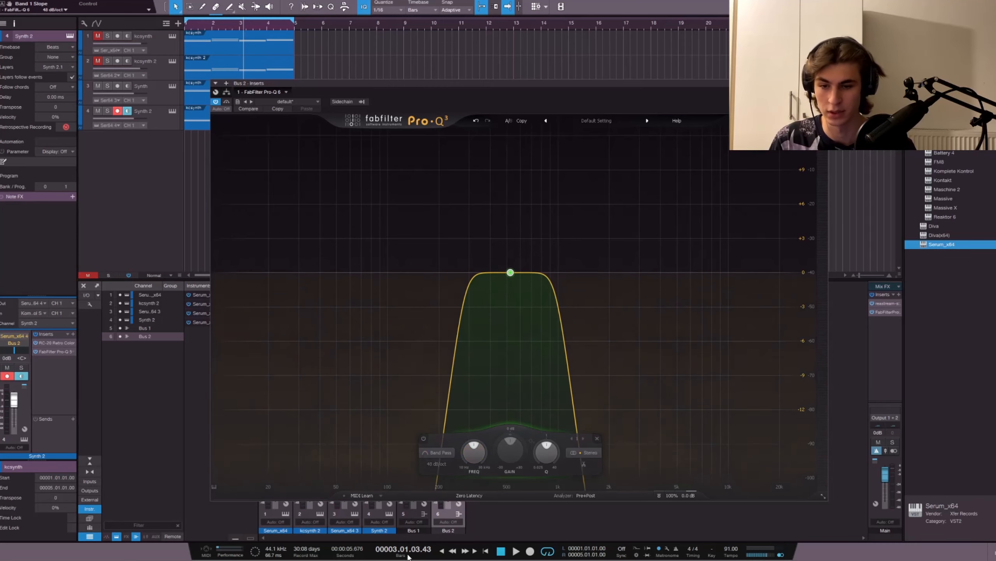
double_click(548, 451)
text(0.38)
key(Return)
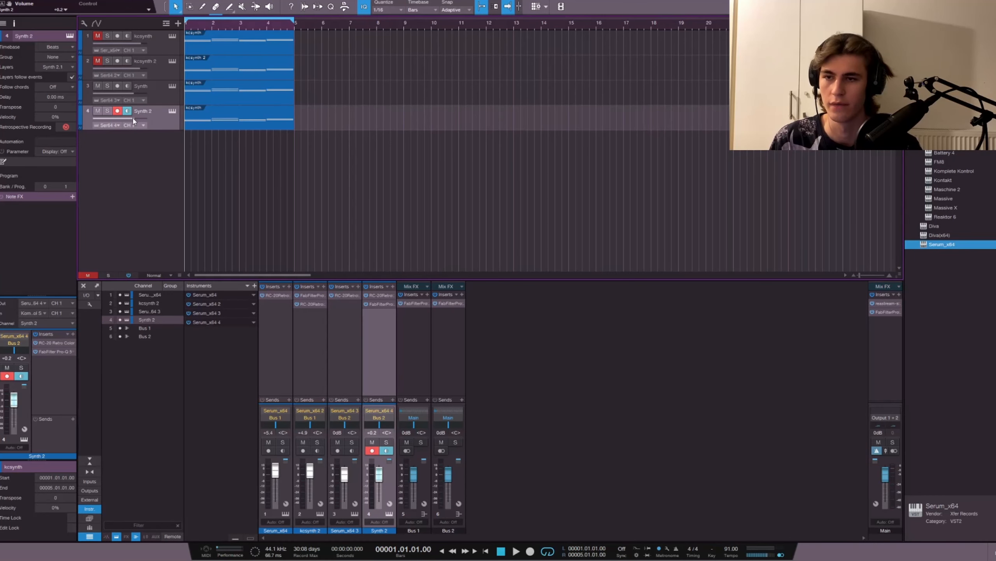
Step: Lower the Synth 2 track volume to -5.0 dB and play the loop to check the balance
drag(134, 120, 126, 121)
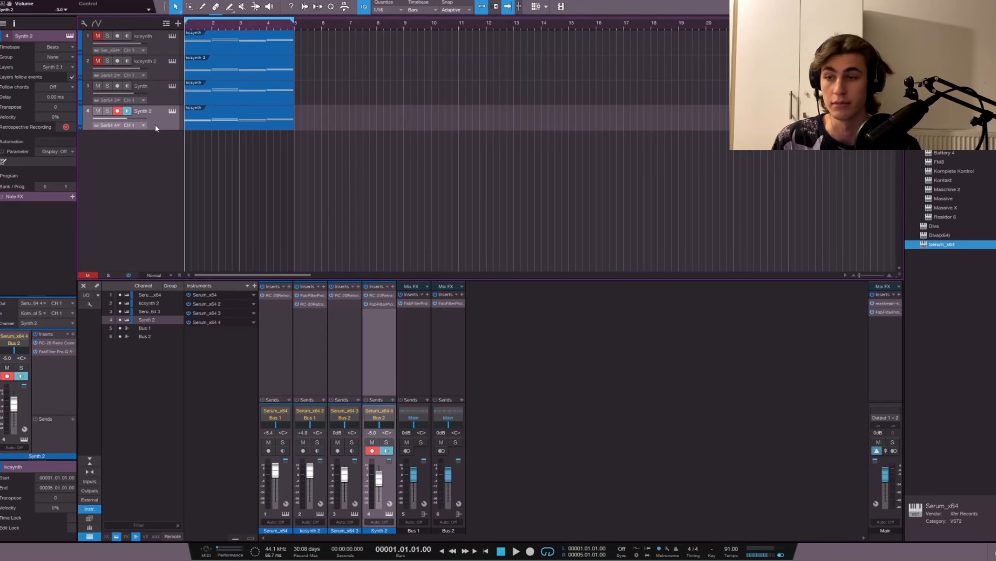
key(space)
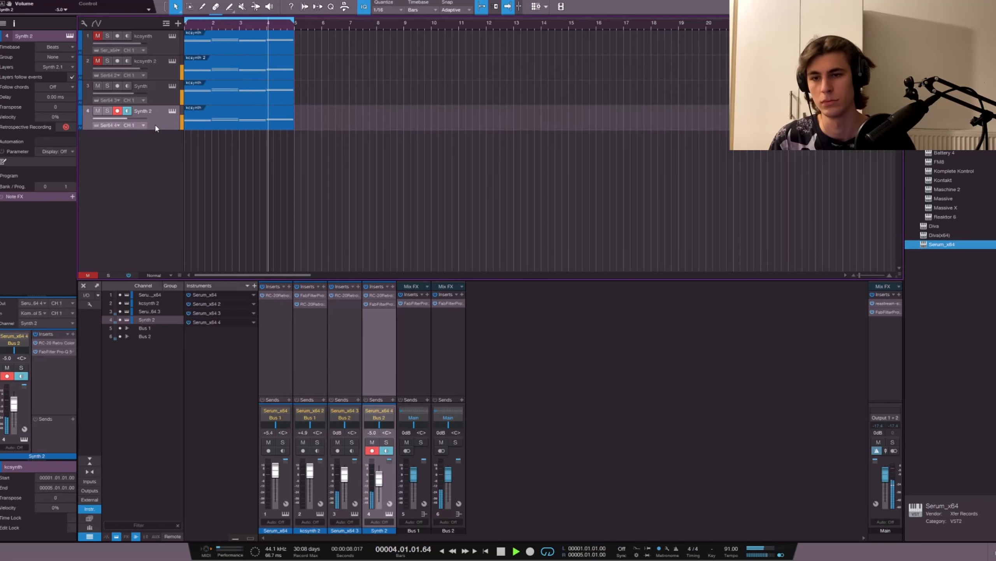
key(space)
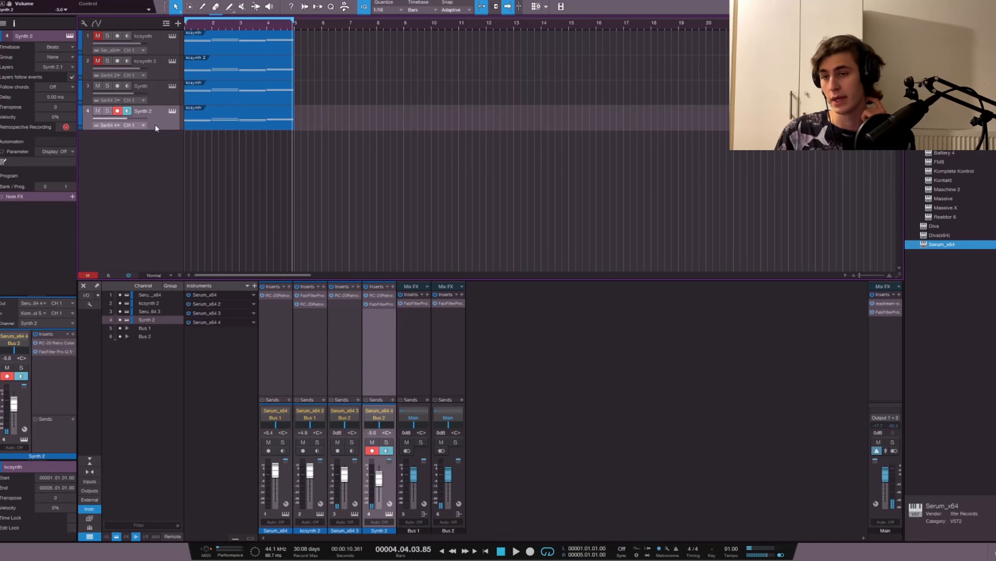